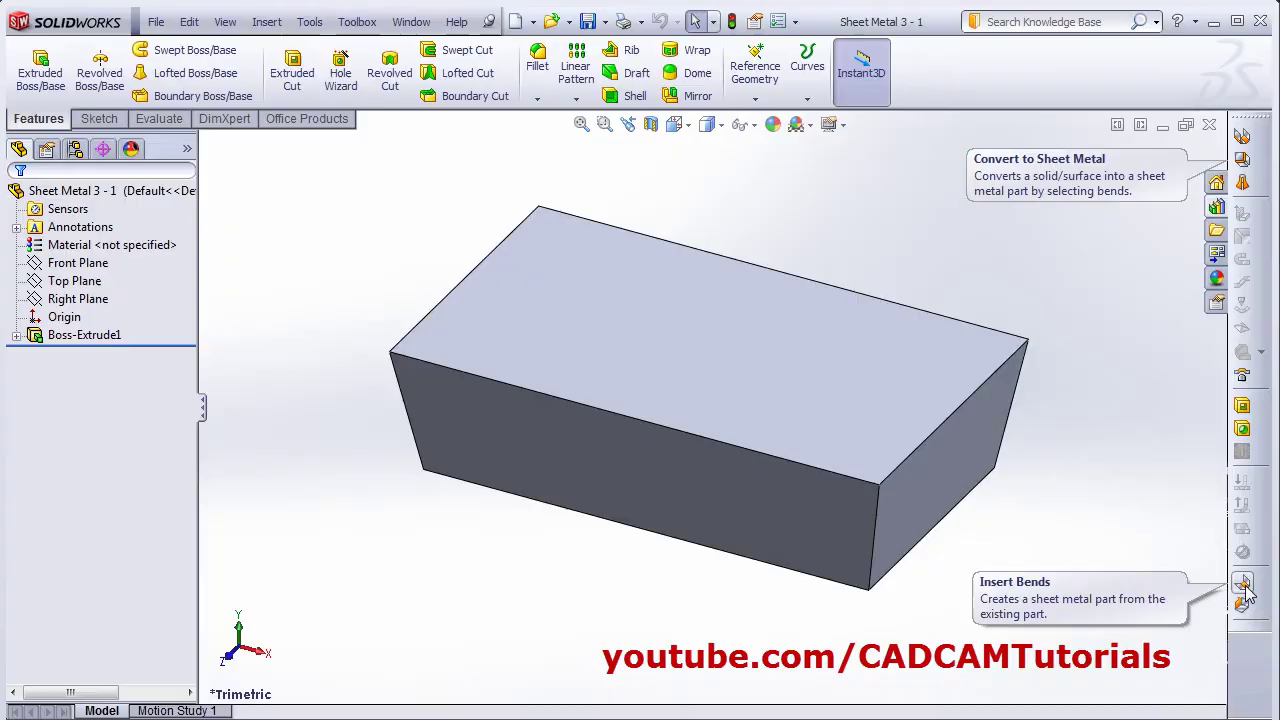
Start Convert to Sheet Metal and set the block's bottom face as the fixed face.
{"action": "left_click", "coordinate": [1242, 162]}
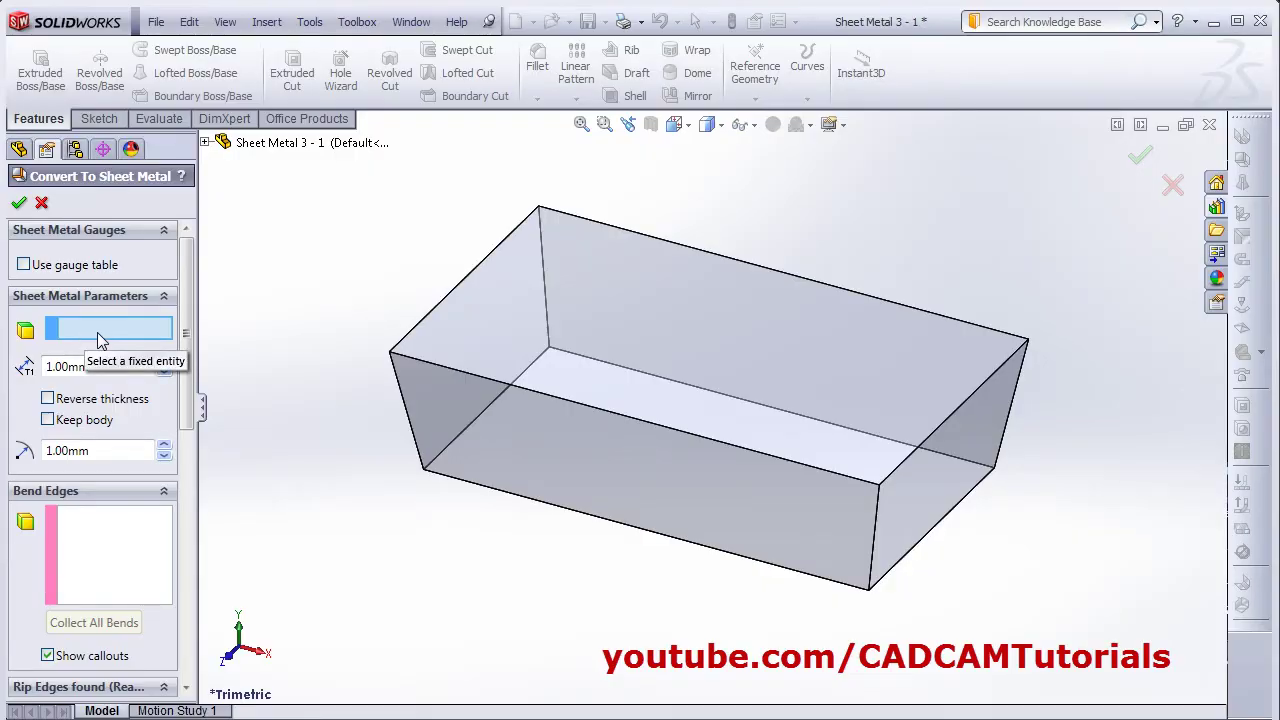
{"action": "middle_click_drag", "start_coordinate": [629, 603], "coordinate": [604, 376]}
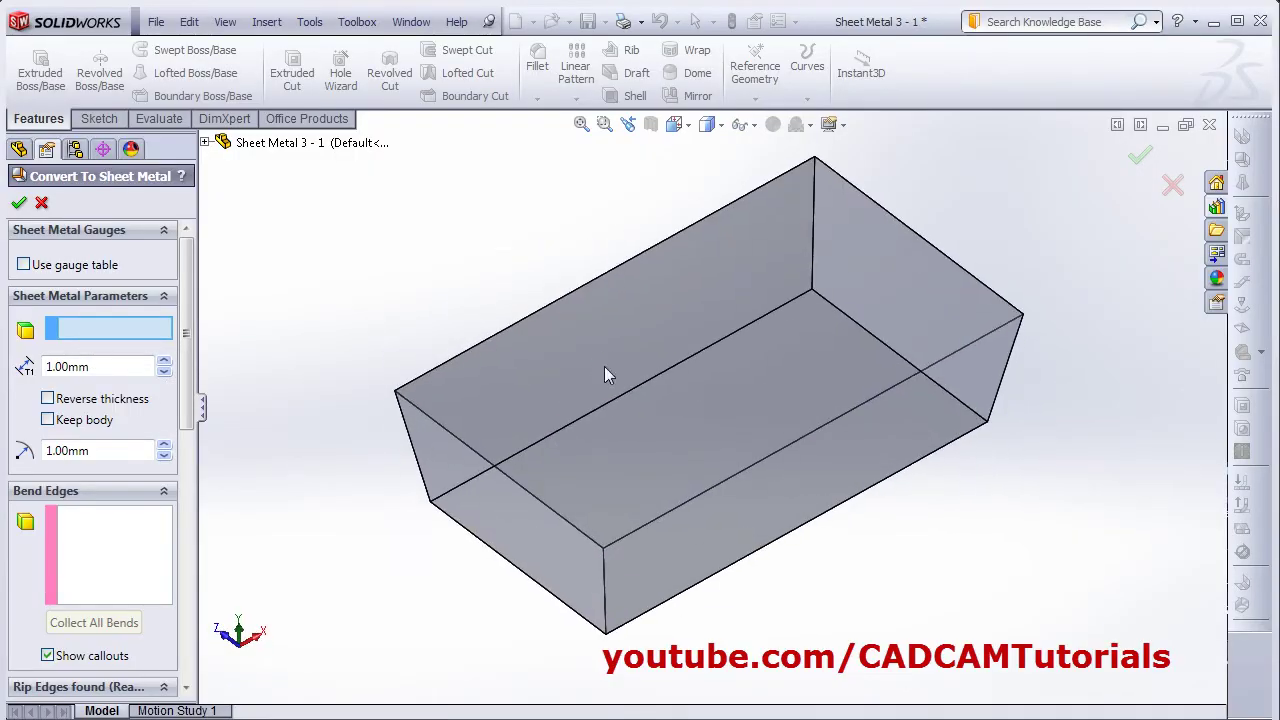
{"action": "left_click", "coordinate": [670, 486]}
{"action": "mouse_move", "coordinate": [606, 302]}
{"action": "middle_mouse_down"}
{"action": "mouse_move", "coordinate": [597, 288]}
{"action": "mouse_move", "coordinate": [610, 314]}
{"action": "middle_mouse_up"}
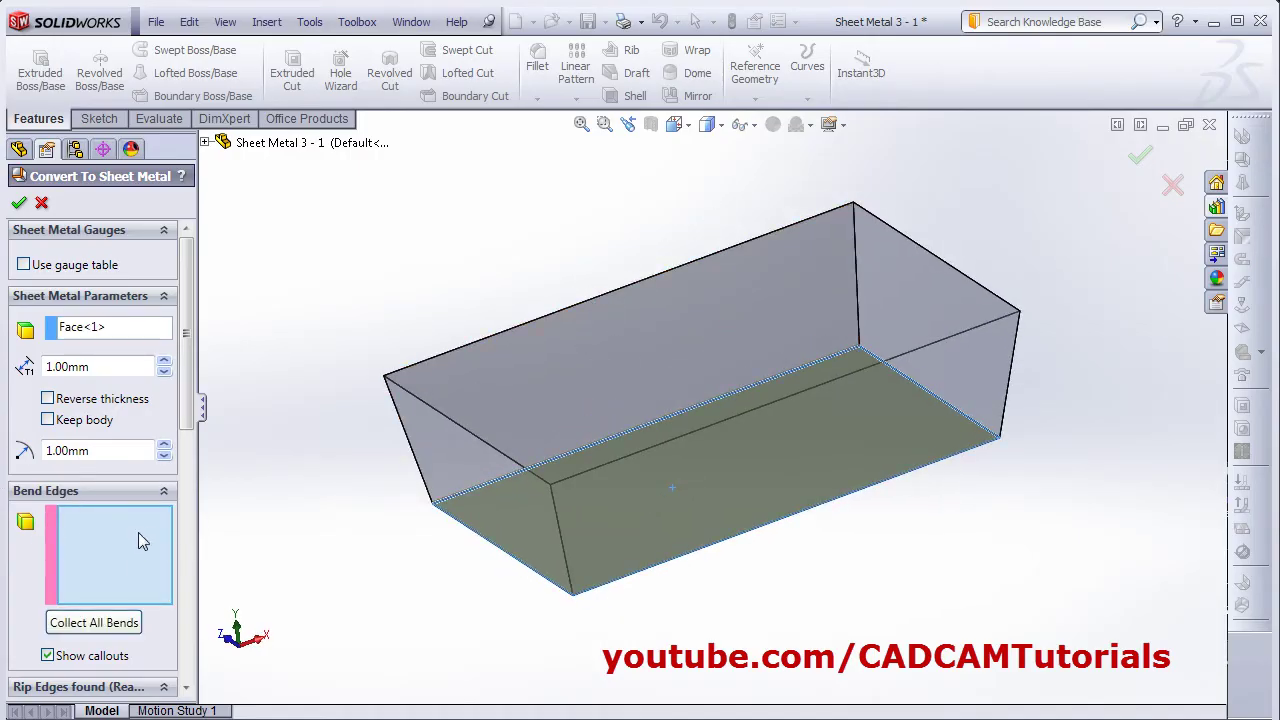
{"action": "middle_click_drag", "start_coordinate": [484, 620], "coordinate": [568, 517]}
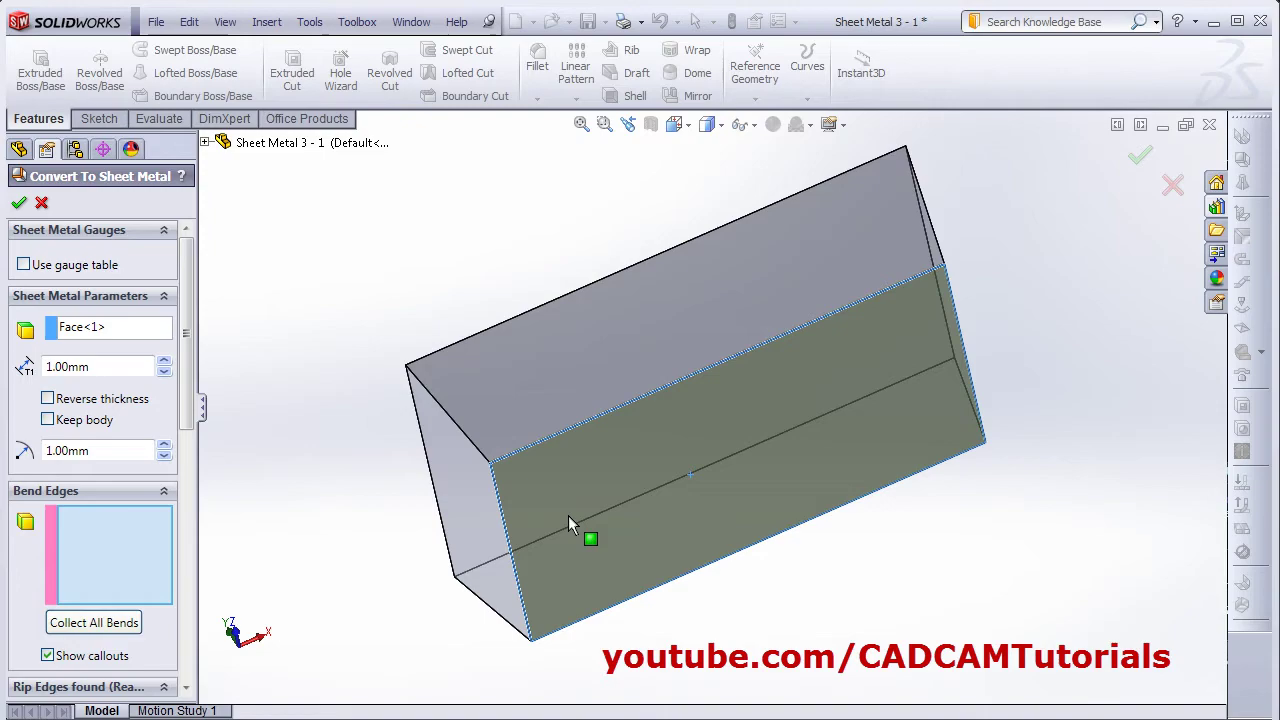
Add the four edges around the fixed face as bend edges with default radius and gap.
{"action": "left_click", "coordinate": [628, 408]}
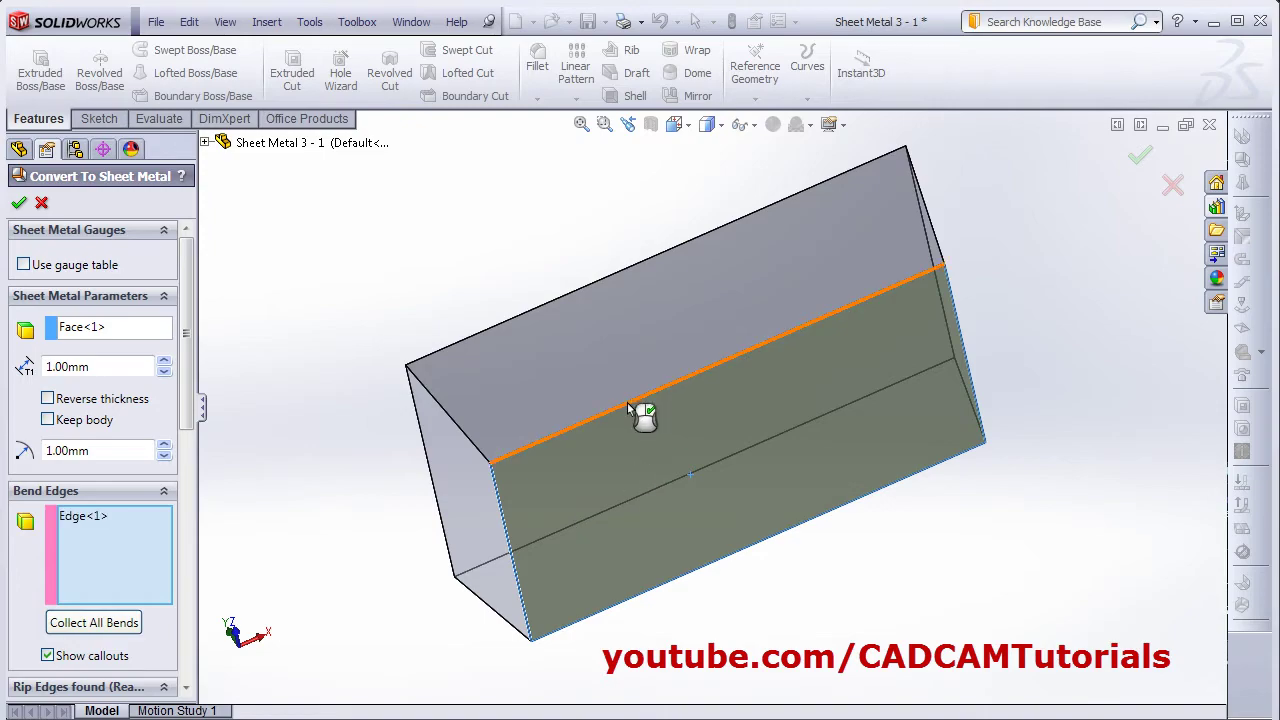
{"action": "left_click", "coordinate": [510, 535]}
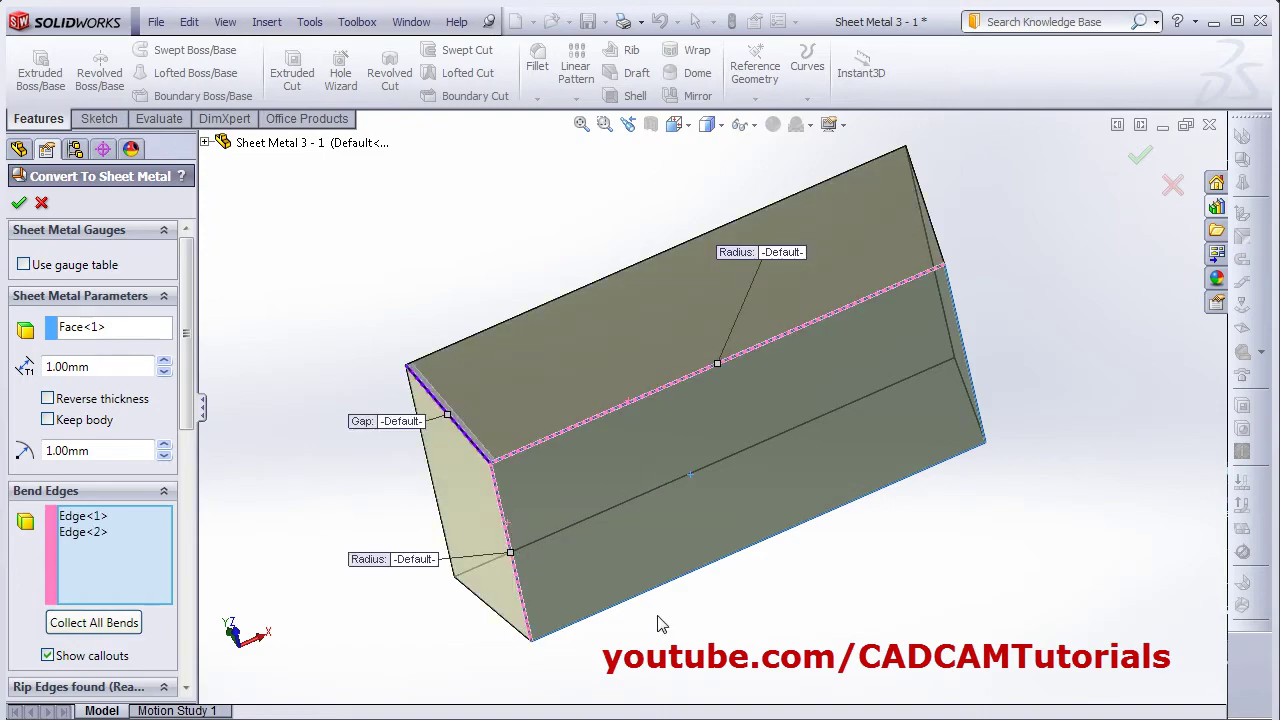
{"action": "middle_click_drag", "start_coordinate": [700, 603], "coordinate": [704, 373]}
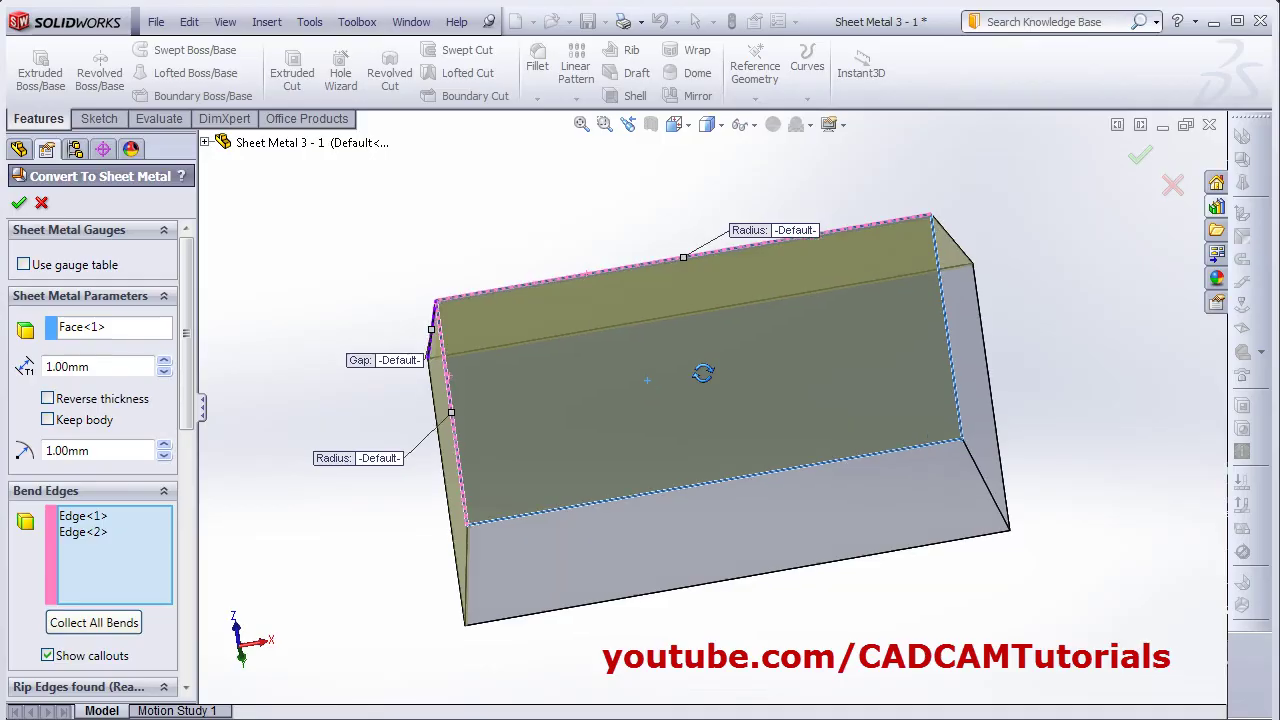
{"action": "left_click", "coordinate": [723, 479]}
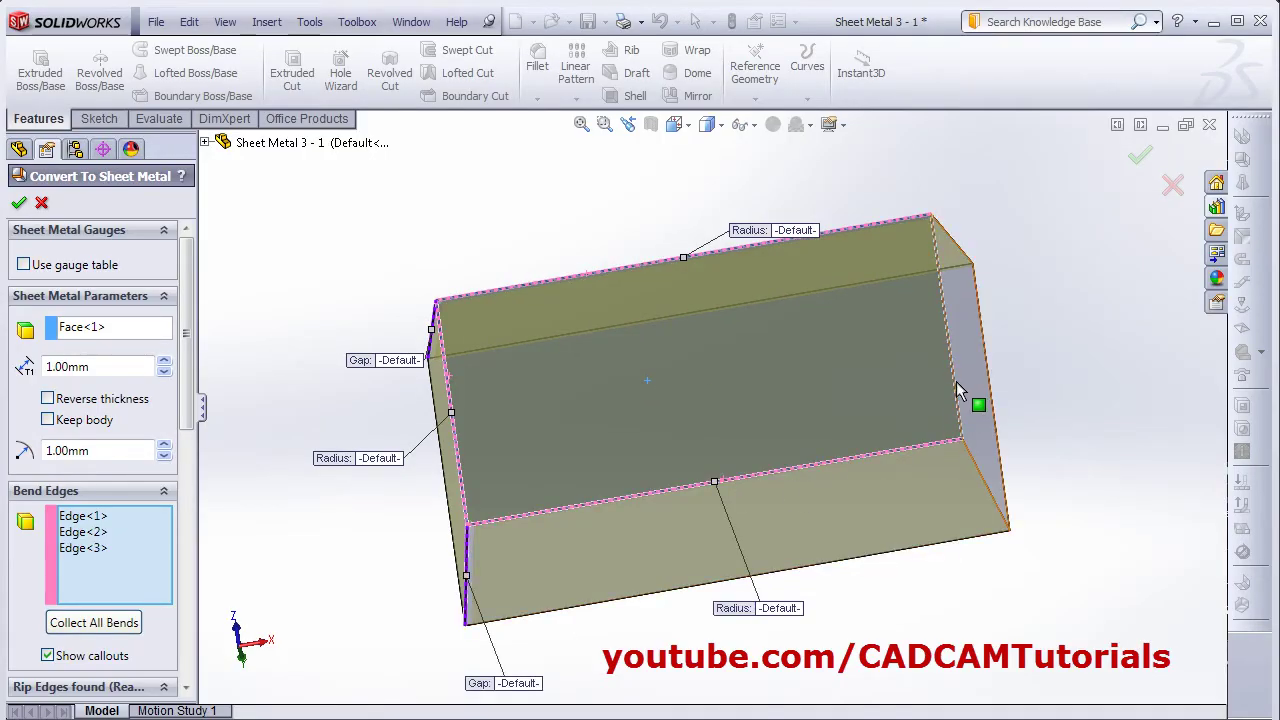
{"action": "left_click", "coordinate": [956, 392]}
{"action": "middle_click_drag", "start_coordinate": [682, 275], "coordinate": [724, 463]}
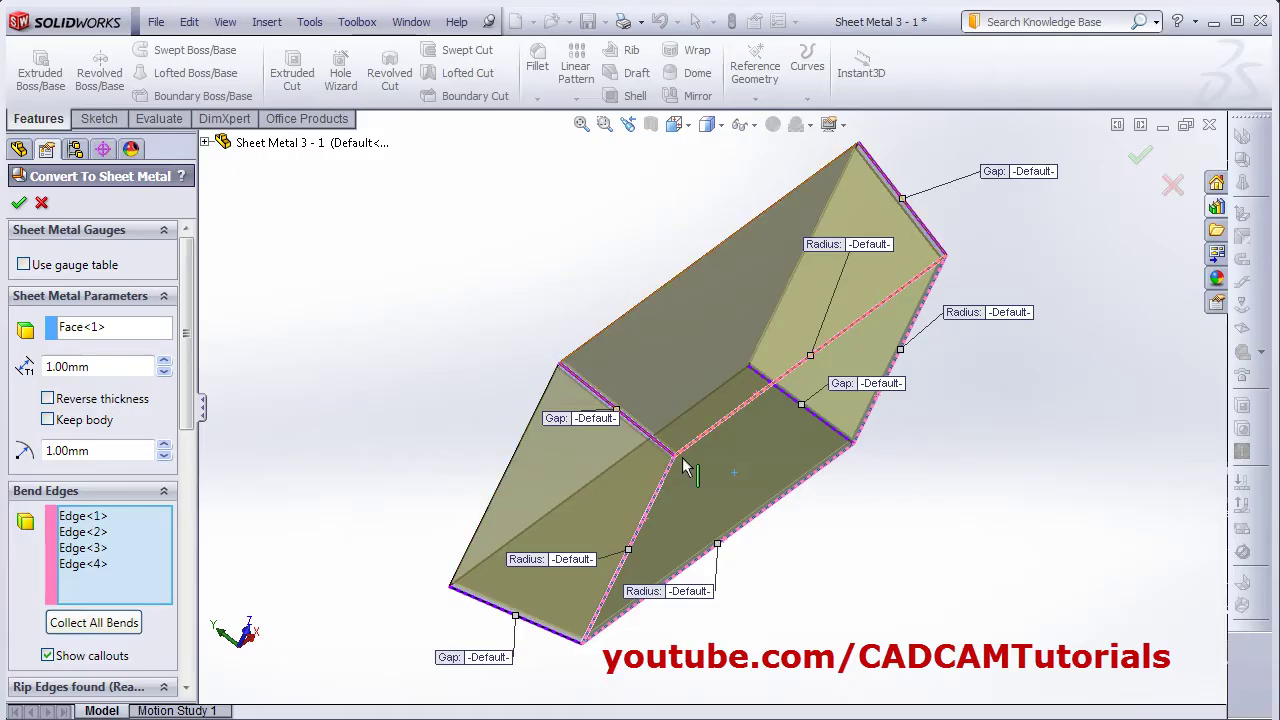
{"action": "middle_click_drag", "start_coordinate": [676, 458], "coordinate": [712, 636]}
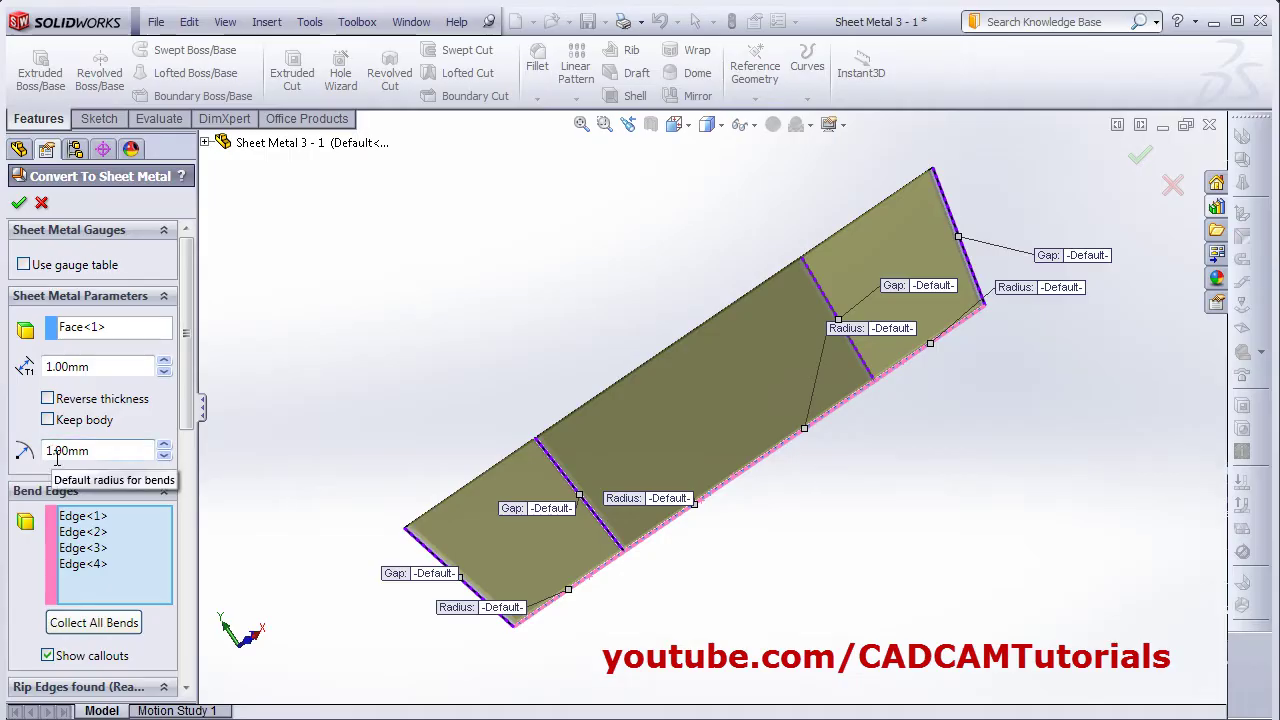
{"action": "middle_click_drag", "start_coordinate": [334, 463], "coordinate": [124, 407]}
{"action": "left_click", "coordinate": [63, 400]}
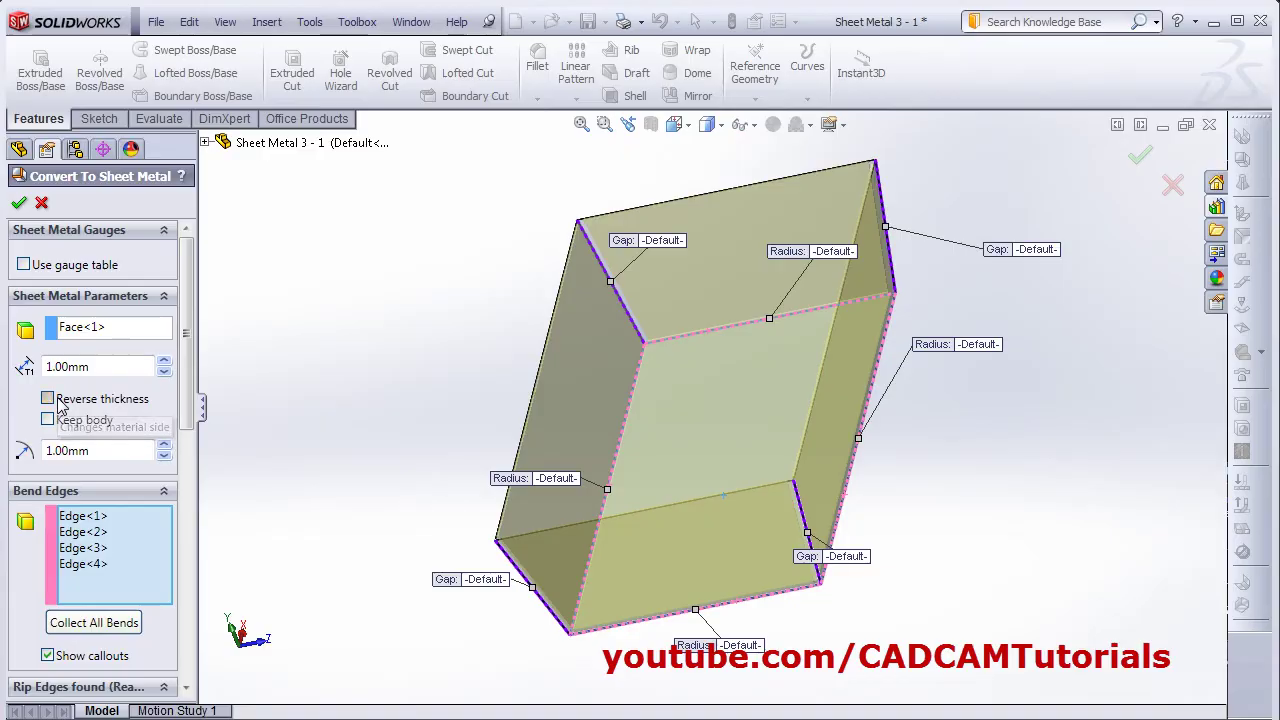
{"action": "scroll", "coordinate": [538, 540], "scroll_direction": "down", "scroll_amount": 5}
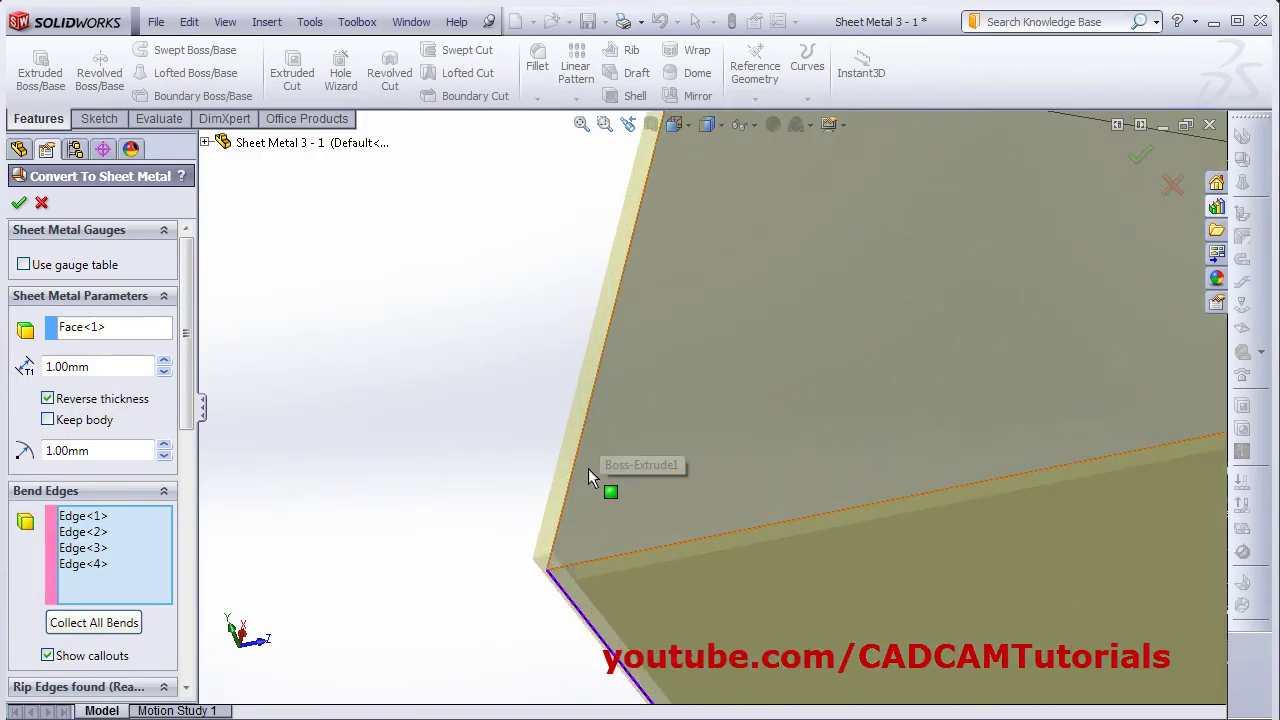
{"action": "left_click", "coordinate": [70, 400]}
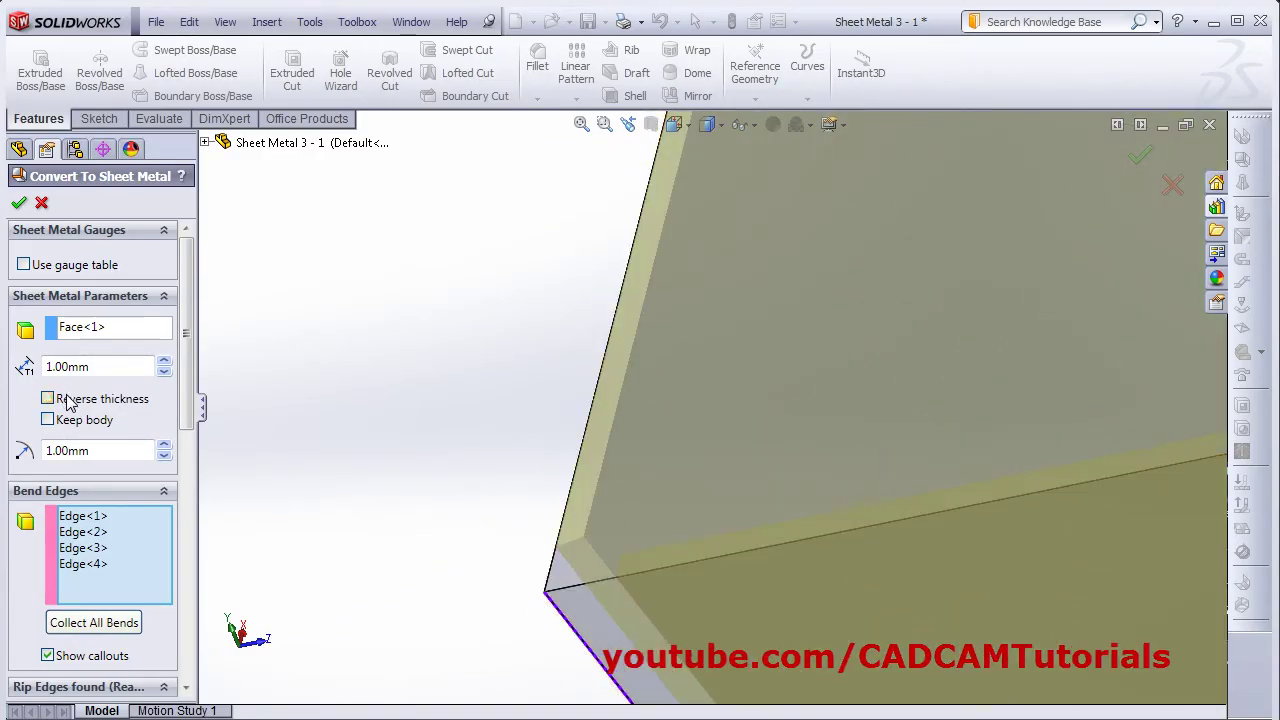
{"action": "left_click", "coordinate": [68, 400]}
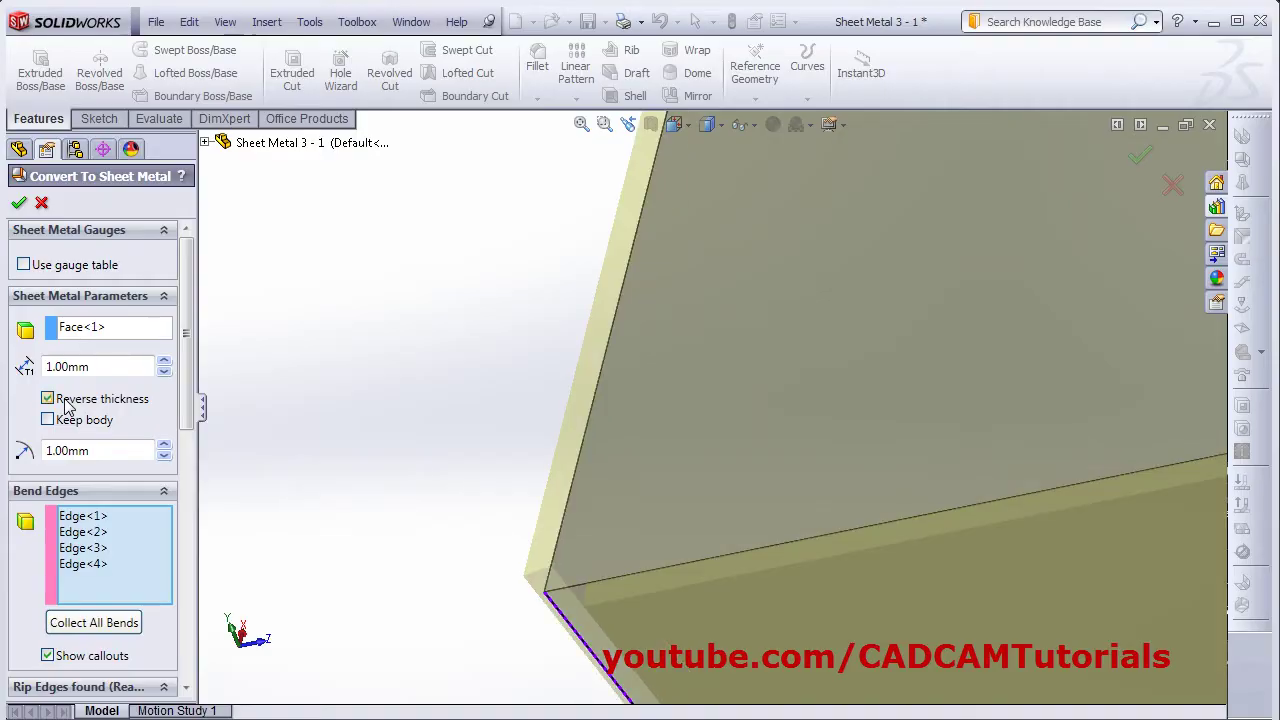
{"action": "left_click", "coordinate": [68, 400]}
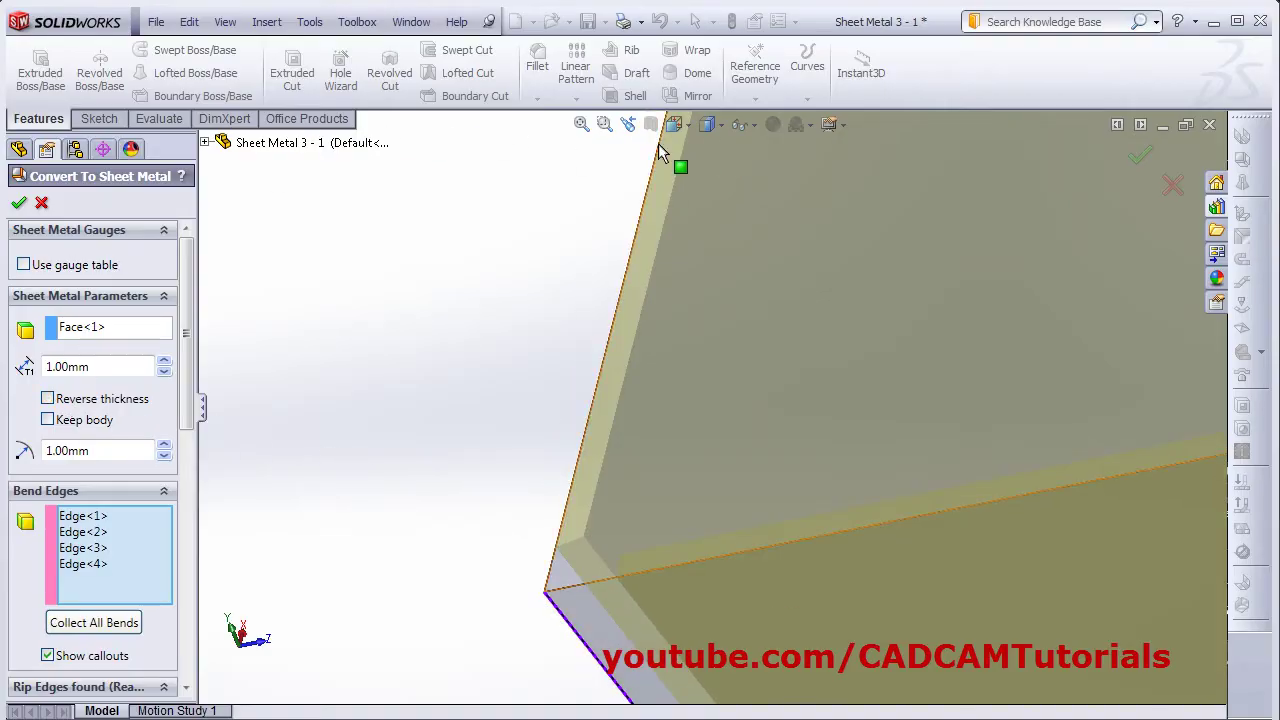
{"action": "left_click", "coordinate": [581, 124]}
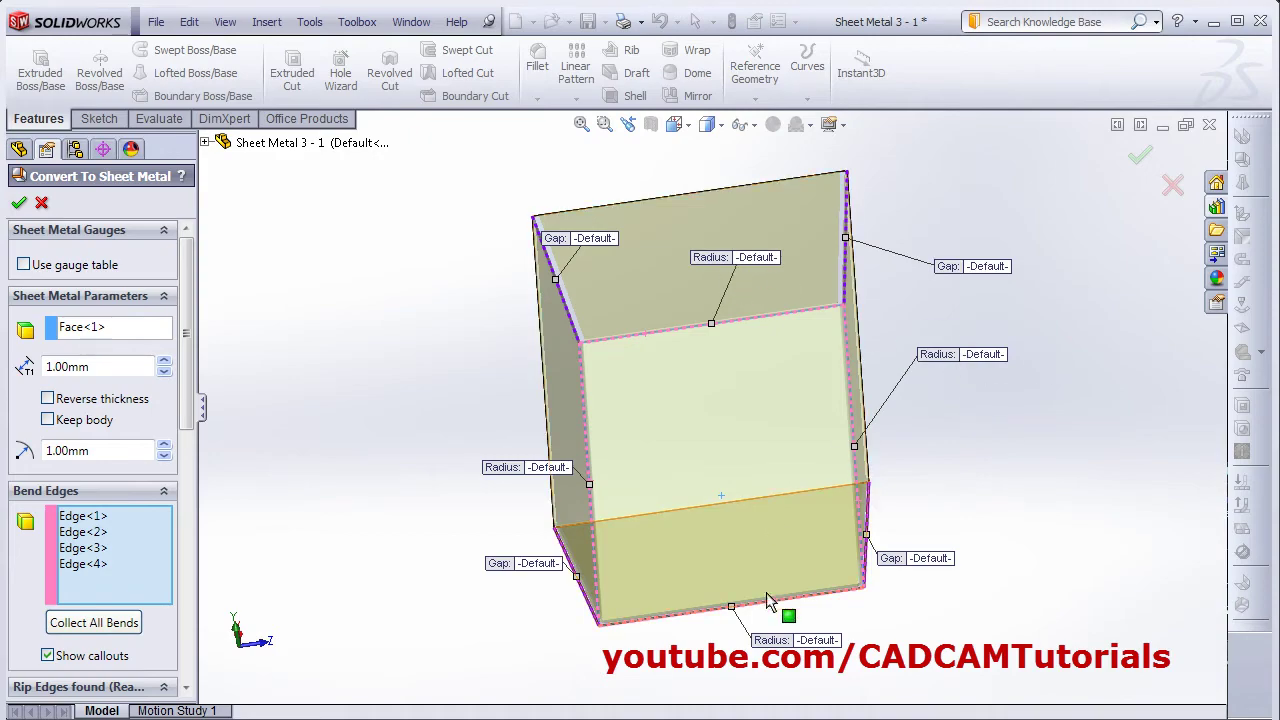
{"action": "left_click", "coordinate": [820, 641]}
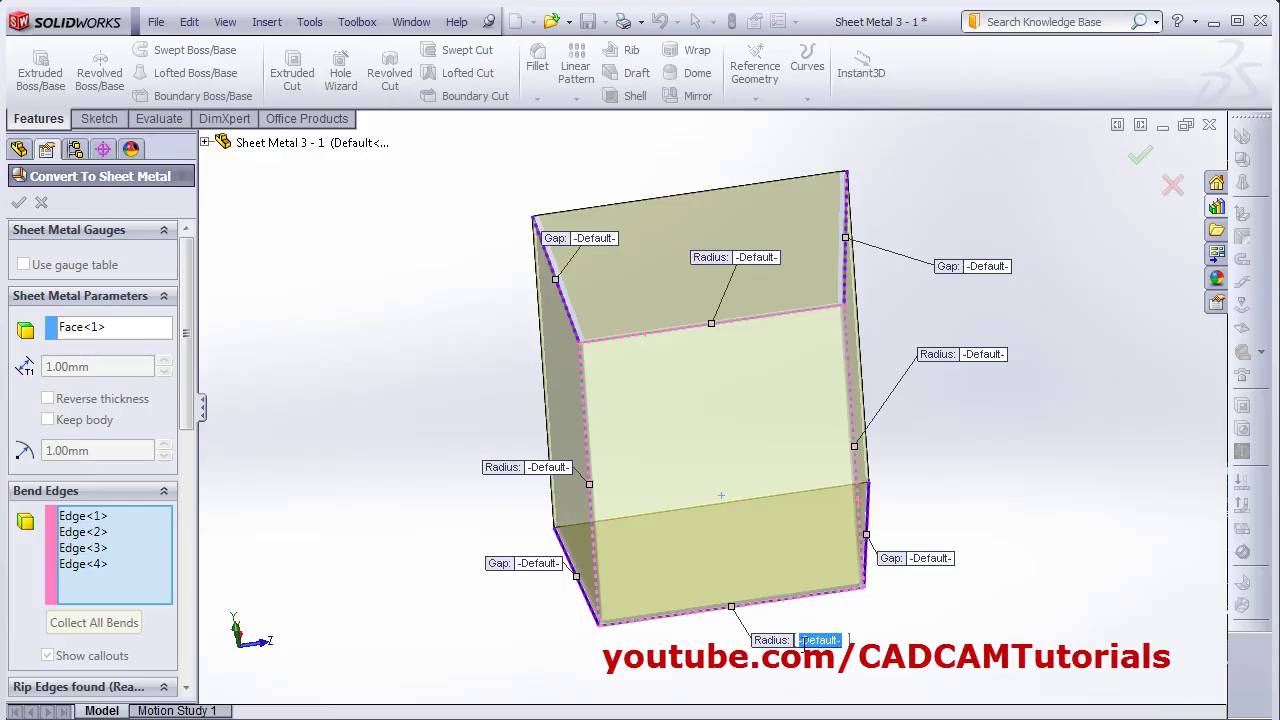
{"action": "left_click", "coordinate": [193, 442]}
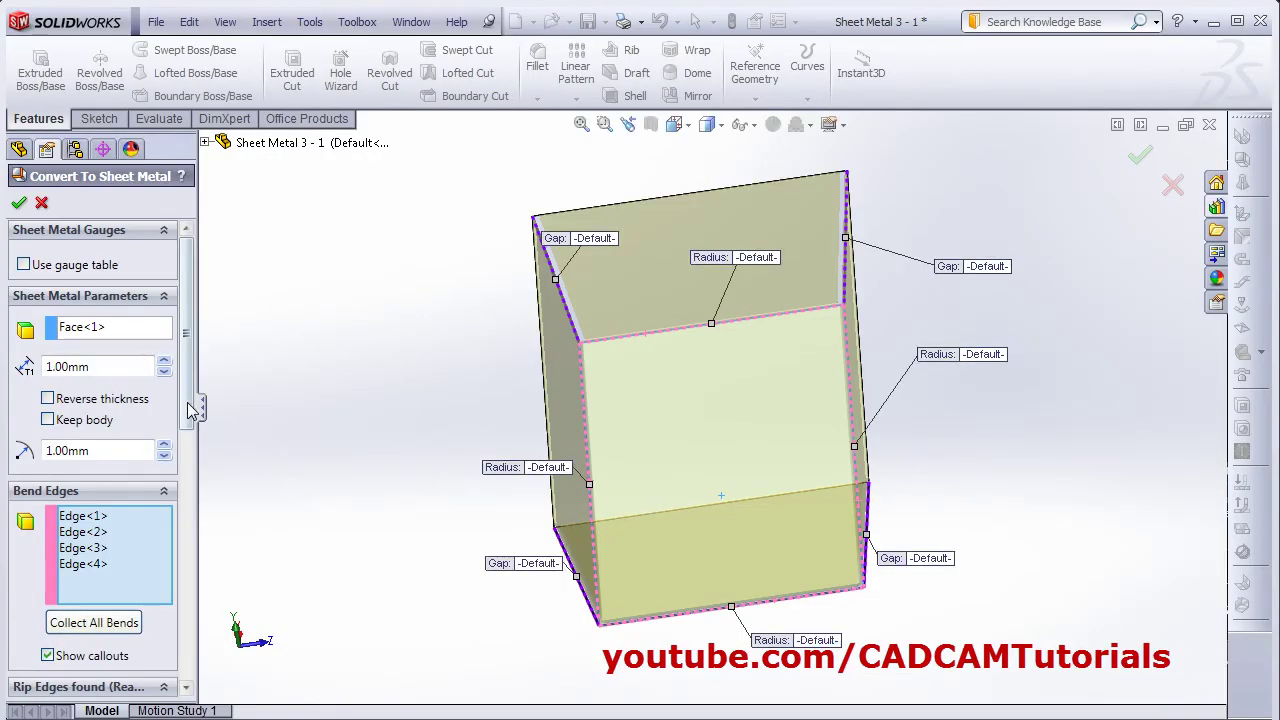
Set the Corner Defaults rip gap to 1.00mm.
{"action": "scroll", "coordinate": [195, 460], "scroll_direction": "down", "scroll_amount": 5}
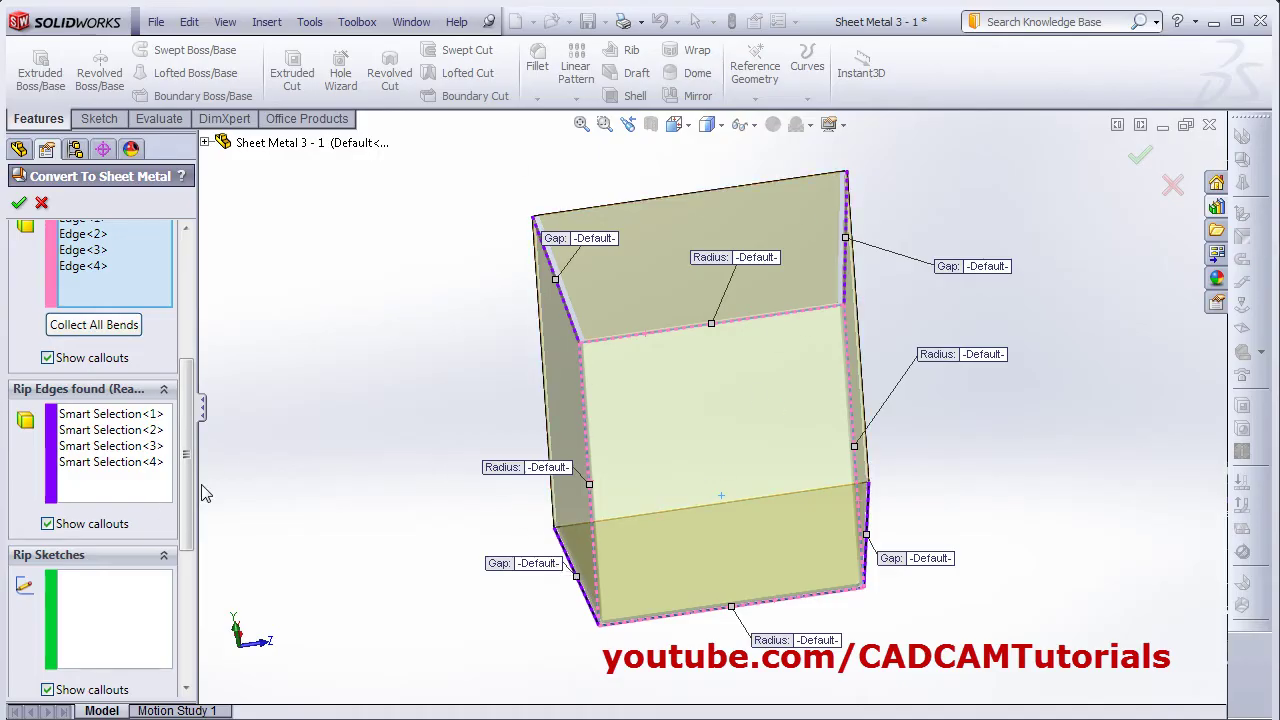
{"action": "left_click_drag", "start_coordinate": [194, 490], "coordinate": [194, 618]}
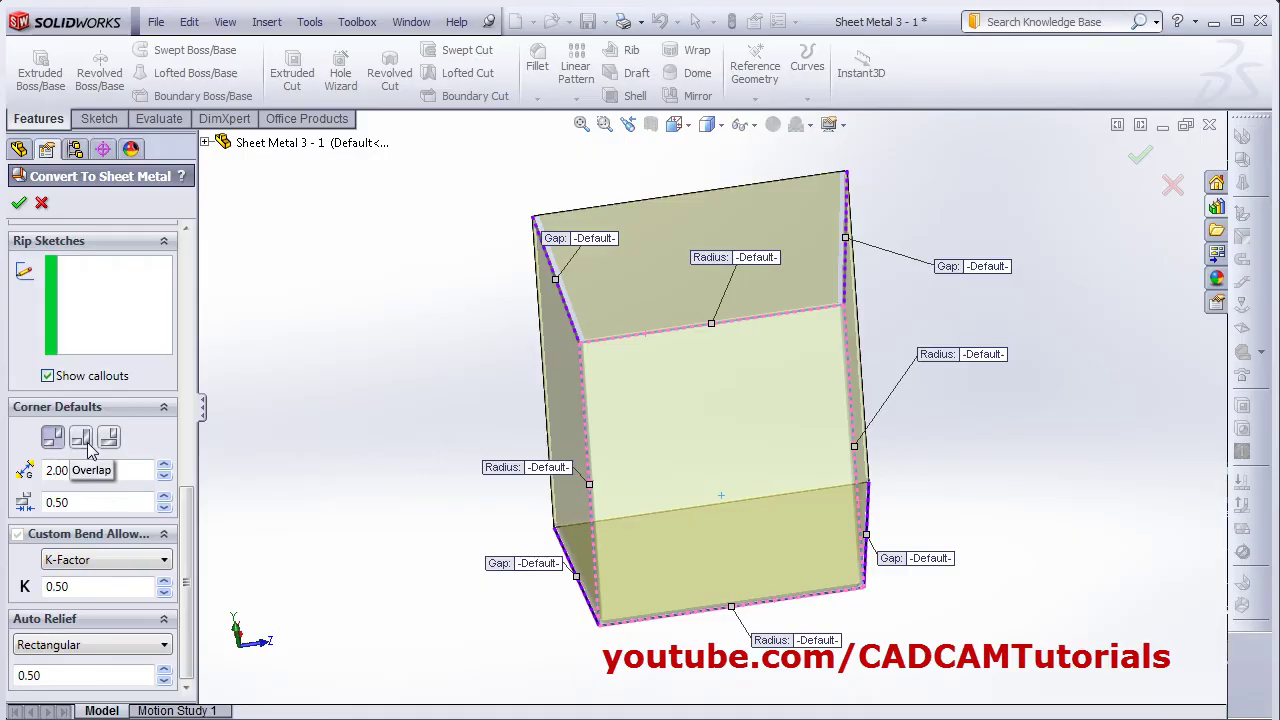
{"action": "scroll", "coordinate": [610, 487], "scroll_direction": "down", "scroll_amount": 10}
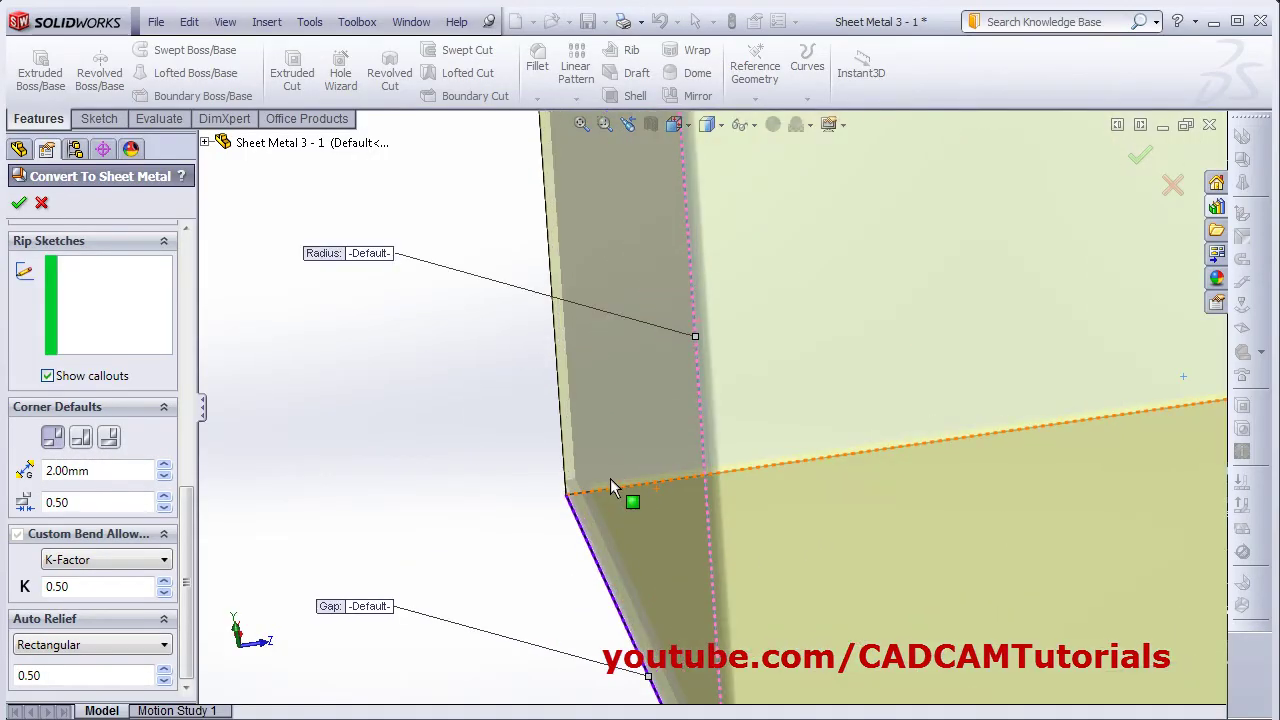
{"action": "left_click", "coordinate": [82, 440]}
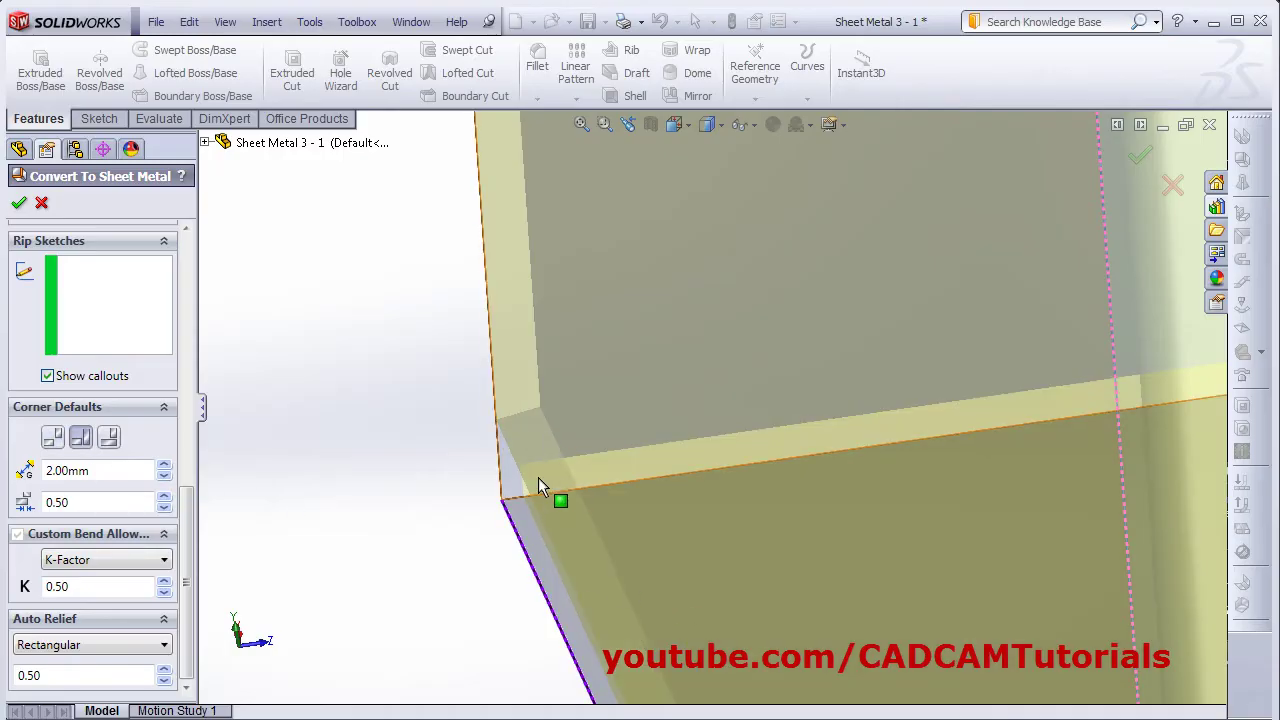
{"action": "left_click", "coordinate": [110, 447]}
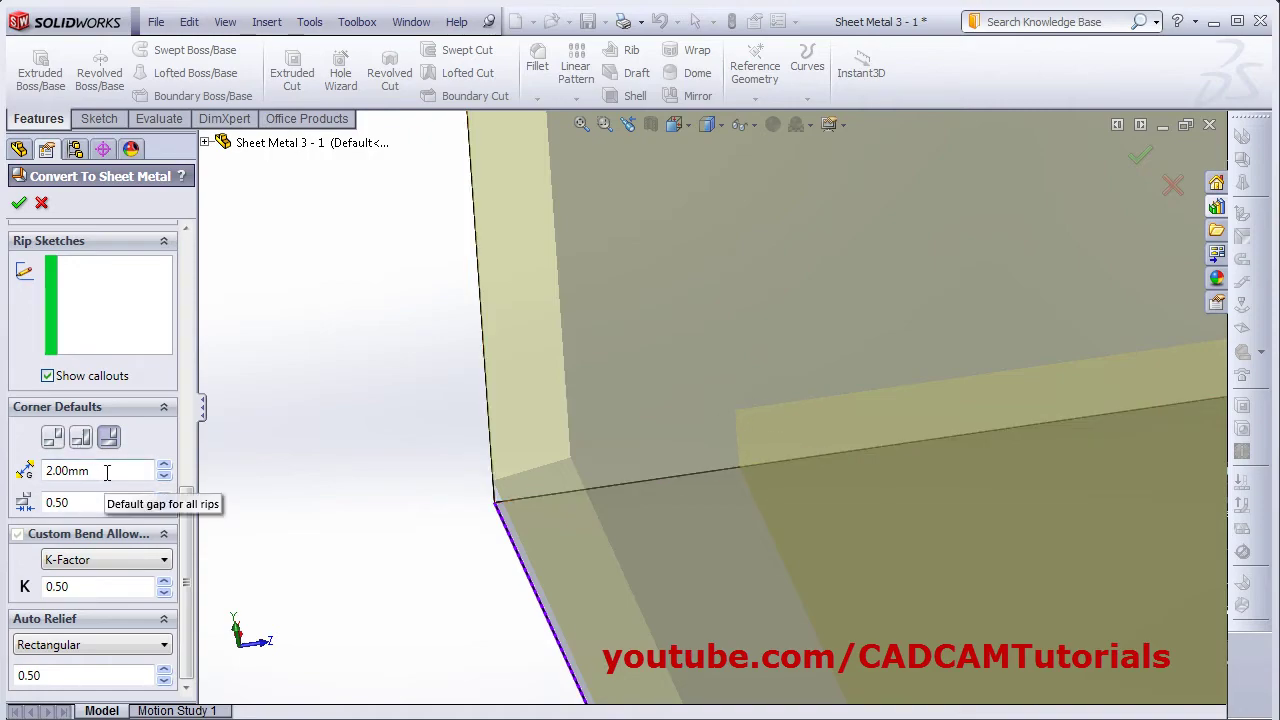
{"action": "left_click_drag", "start_coordinate": [88, 471], "coordinate": [10, 465]}
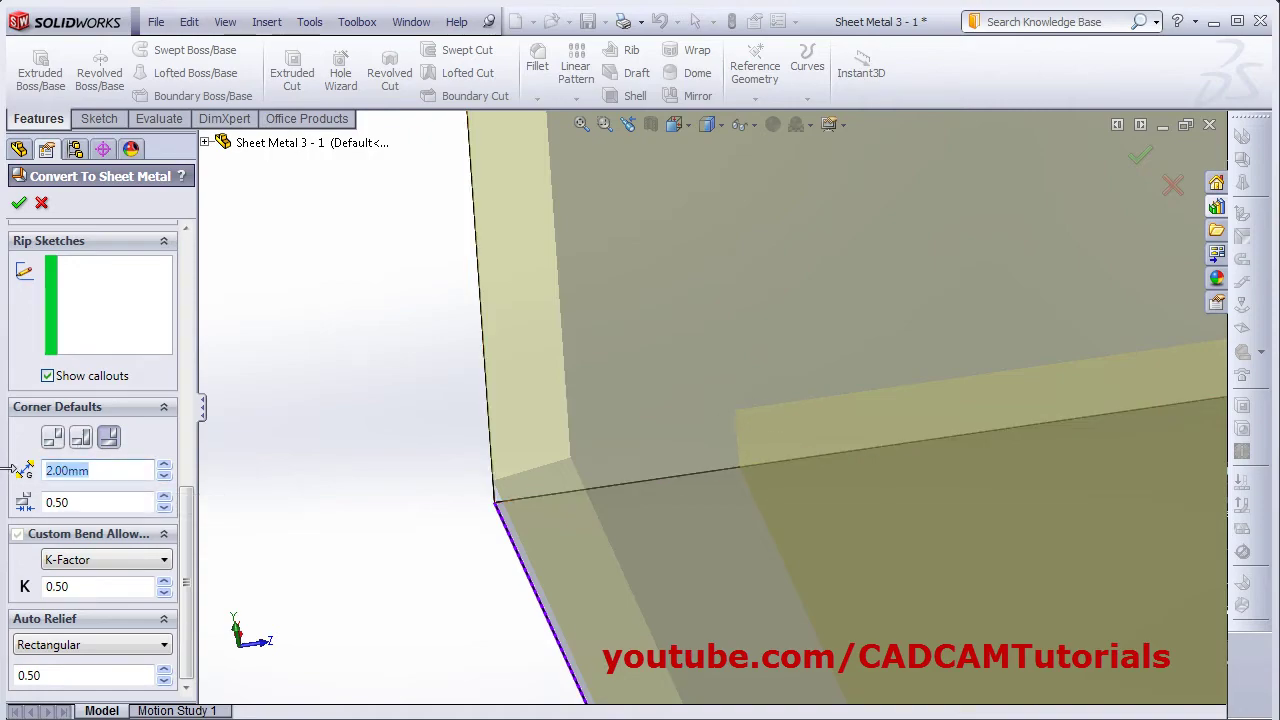
{"action": "type", "text": "1"}
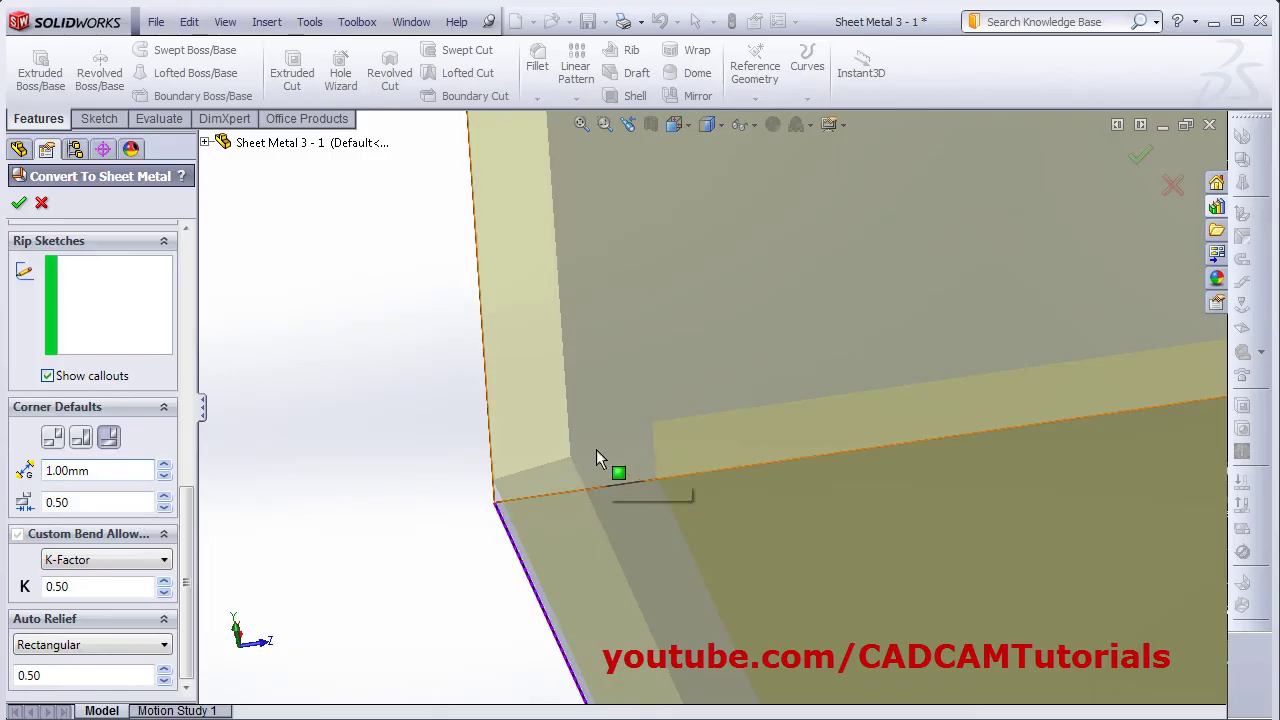
Switch the default corner treatment to the open-butt rip type with 0.50 overlap ratio.
{"action": "scroll", "coordinate": [596, 449], "scroll_direction": "up", "scroll_amount": 3}
{"action": "middle_click_drag", "start_coordinate": [680, 434], "coordinate": [694, 441]}
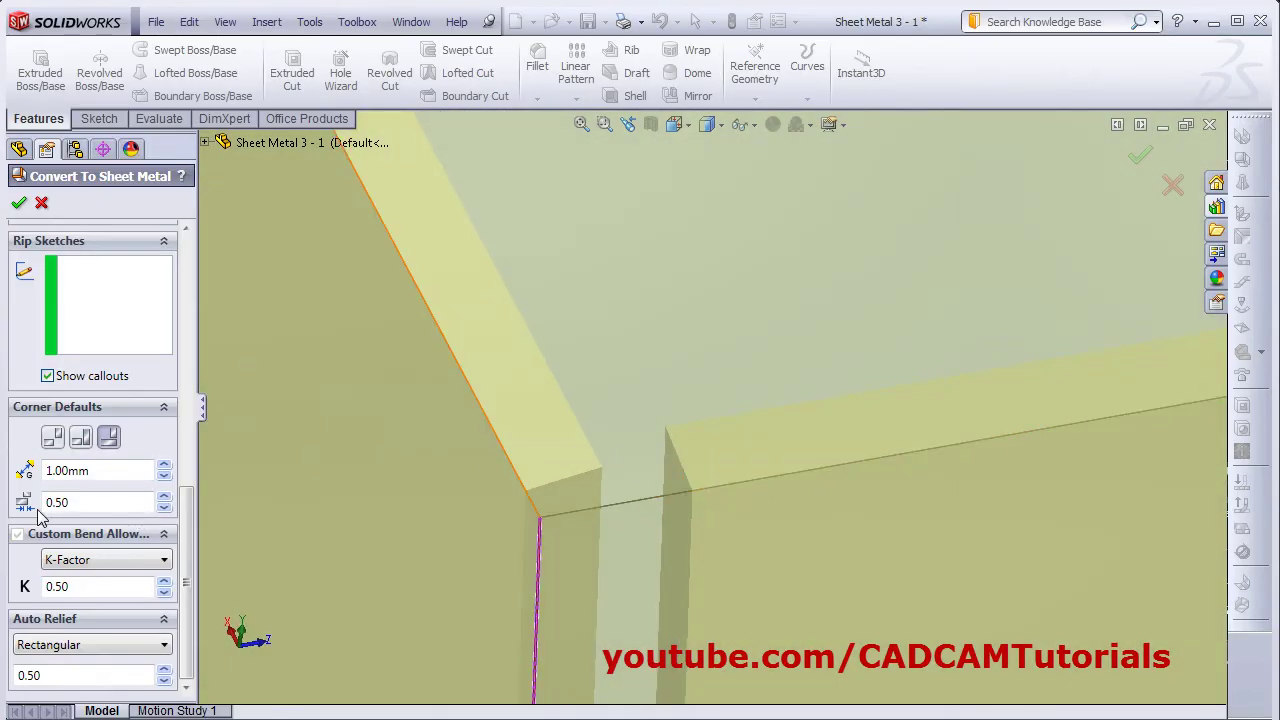
{"action": "left_click", "coordinate": [53, 440]}
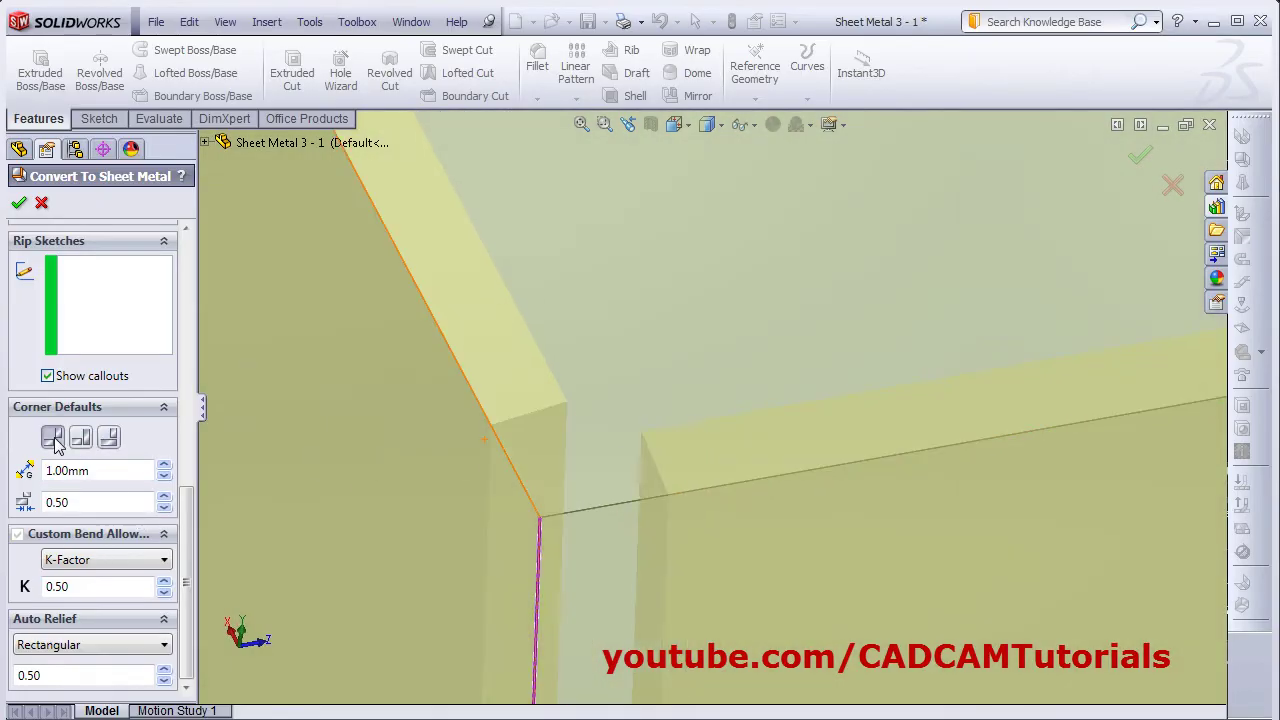
{"action": "double_click", "coordinate": [68, 502]}
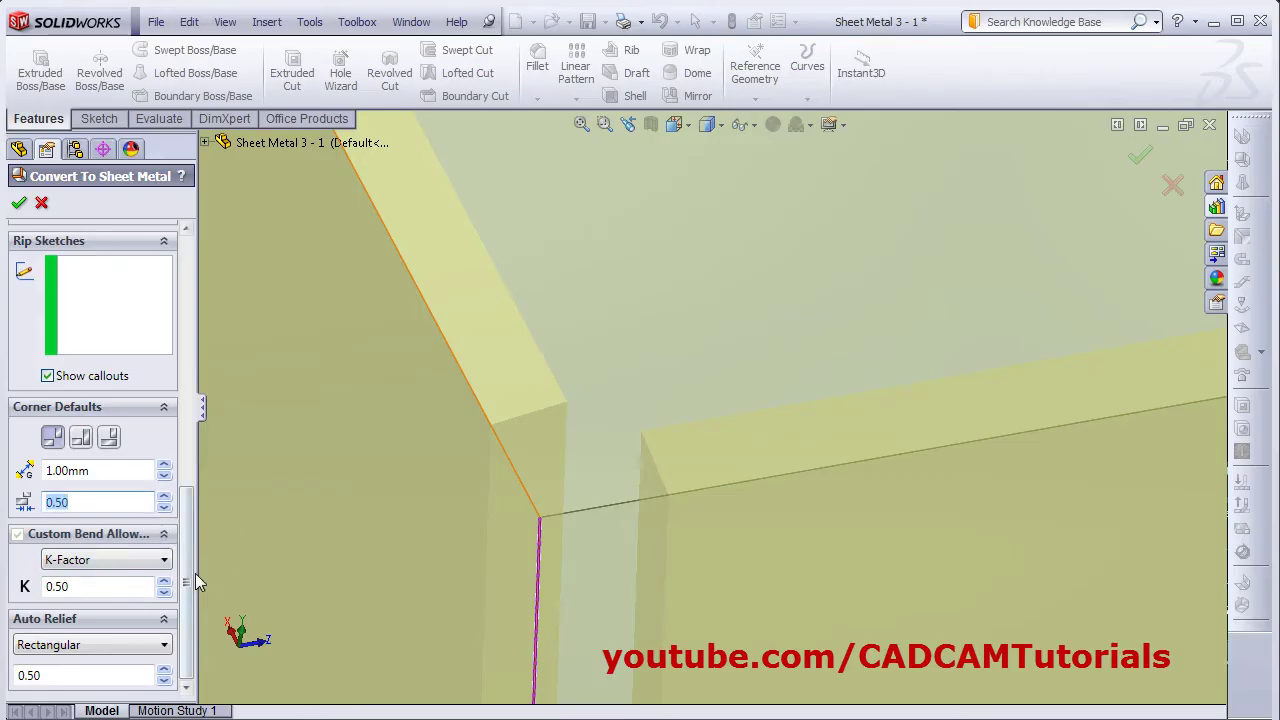
Keep K-Factor 0.50 as bend allowance and Rectangular as the auto relief type.
{"action": "left_click", "coordinate": [133, 564]}
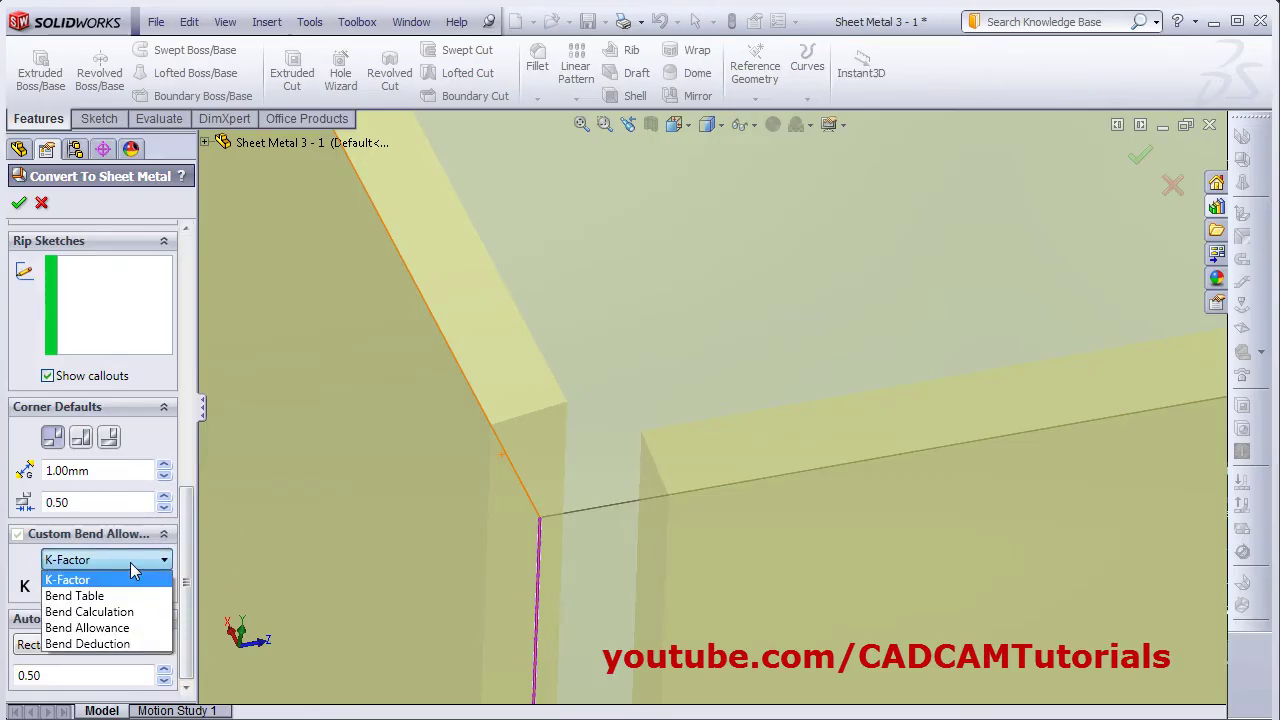
{"action": "left_click", "coordinate": [30, 574]}
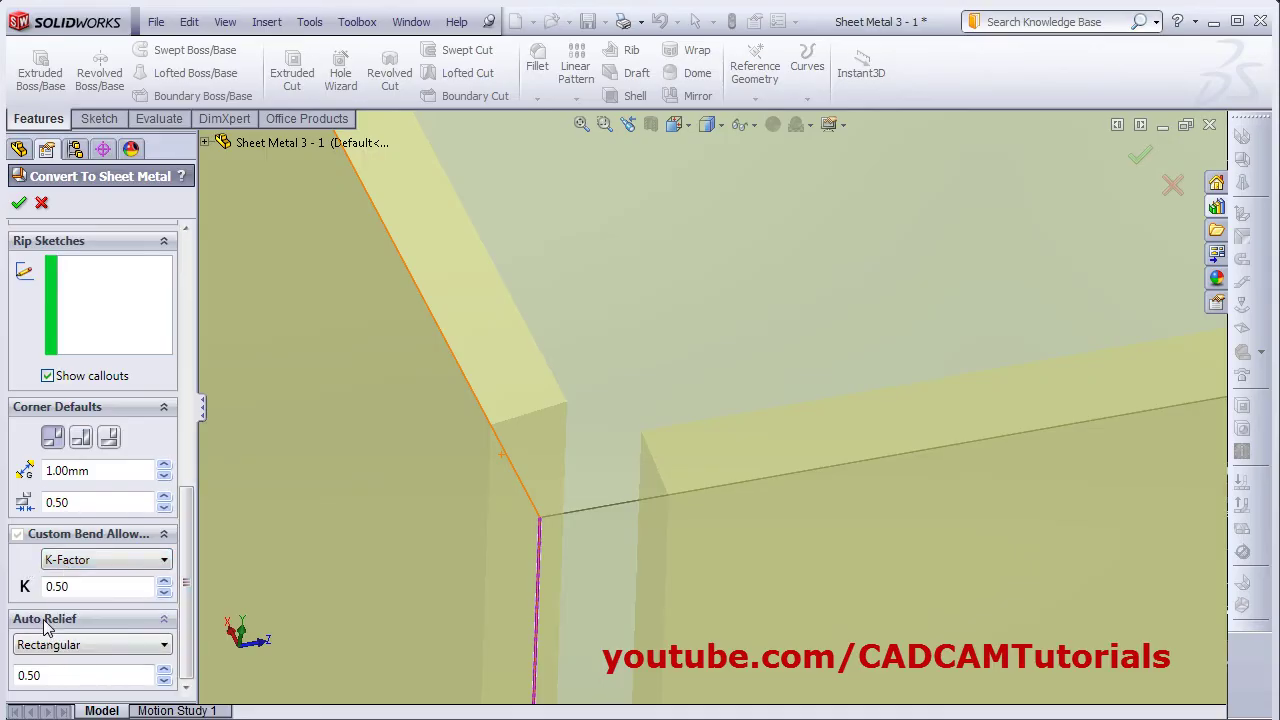
{"action": "left_click", "coordinate": [161, 646]}
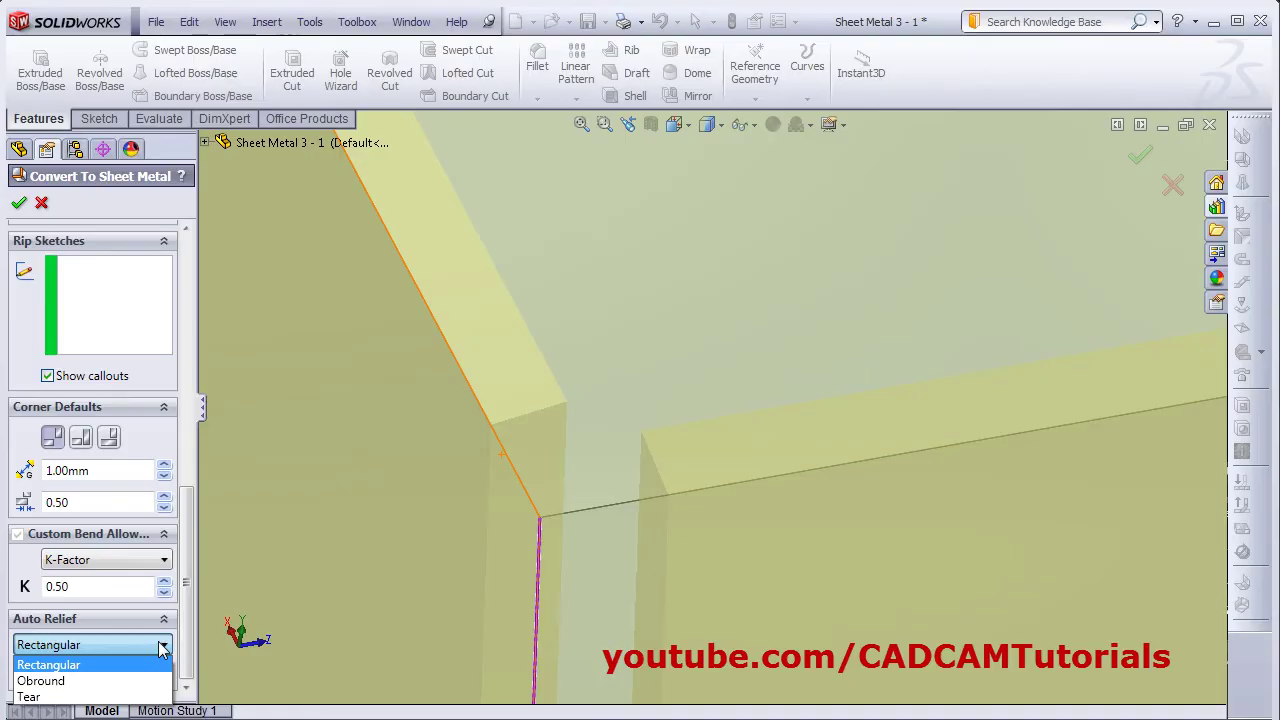
{"action": "left_click", "coordinate": [184, 590]}
{"action": "left_click_drag", "start_coordinate": [184, 590], "coordinate": [186, 250]}
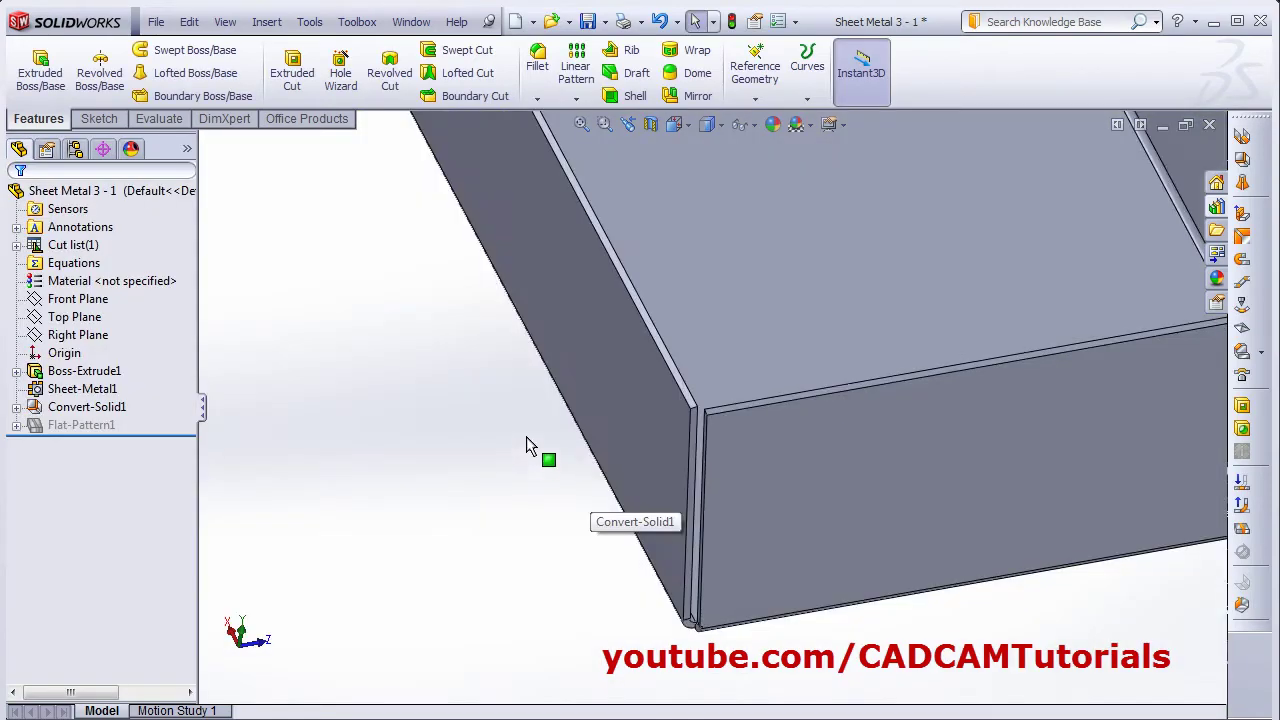
Apply the conversion, zoom to fit, and flatten then refold the tray to check its flat pattern.
{"action": "middle_click_drag", "start_coordinate": [531, 449], "coordinate": [1003, 394]}
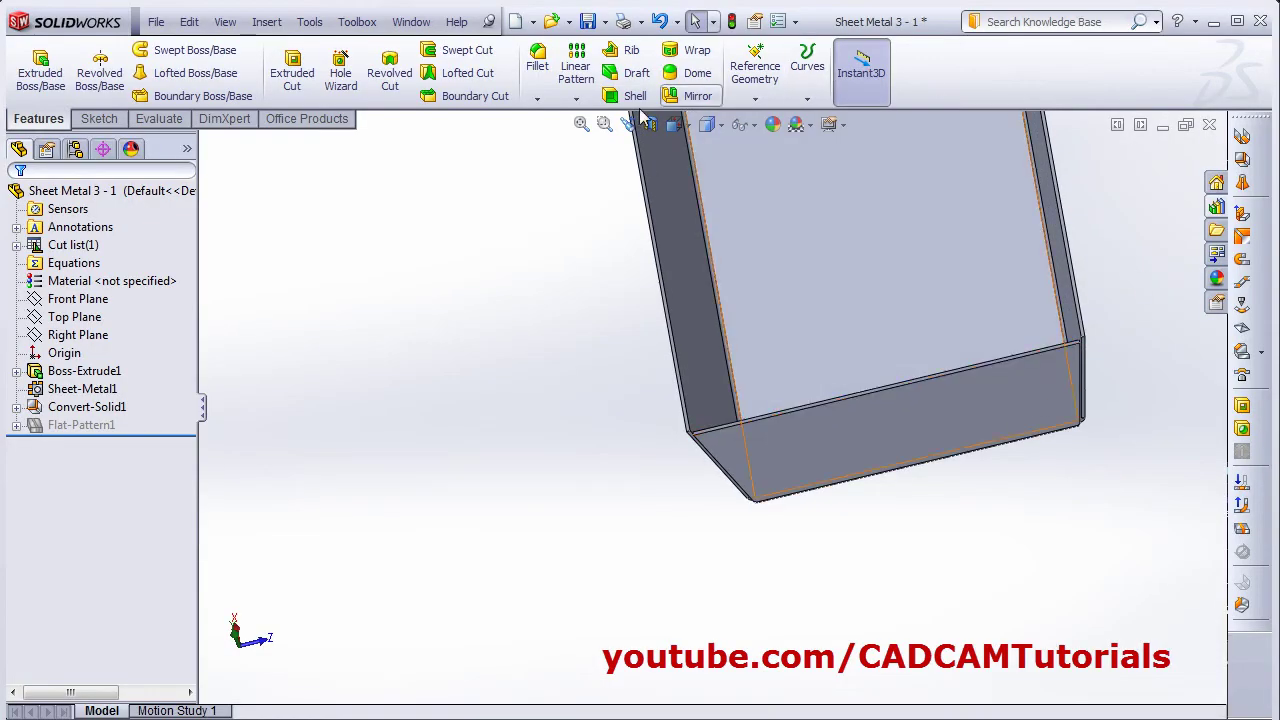
{"action": "key", "text": "f"}
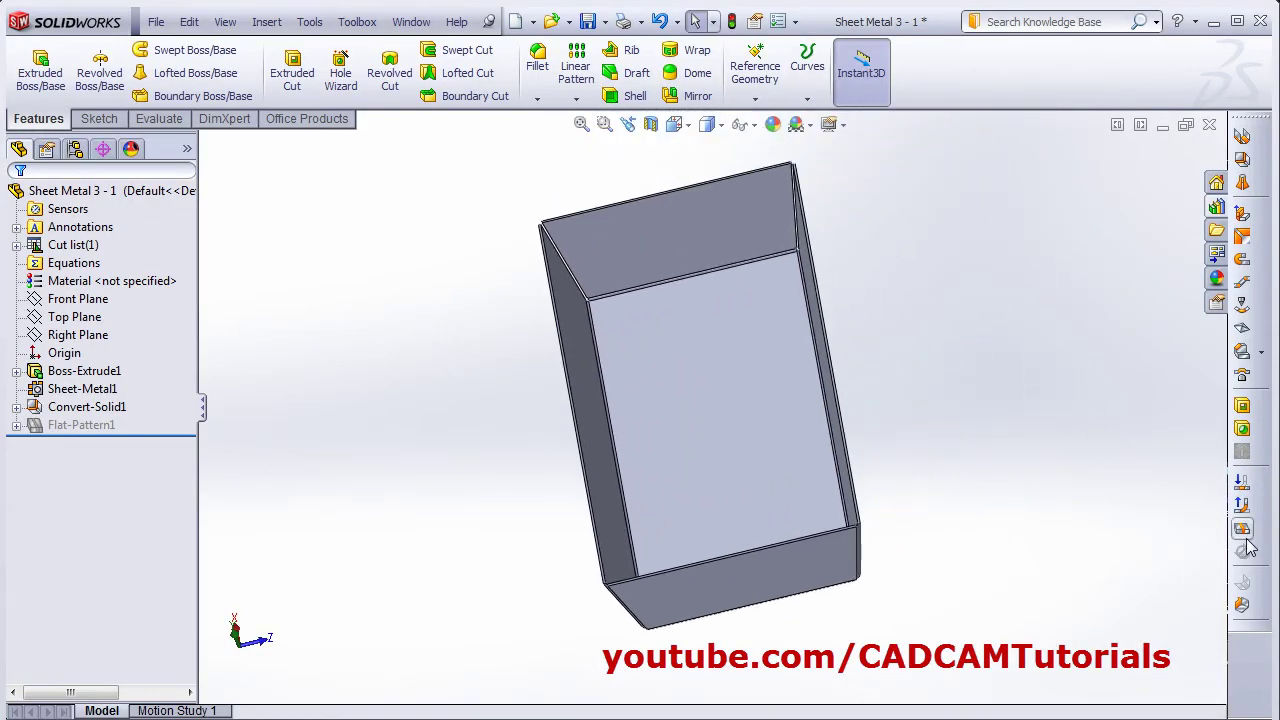
{"action": "left_click", "coordinate": [1242, 529]}
{"action": "middle_click_drag", "start_coordinate": [720, 451], "coordinate": [749, 391]}
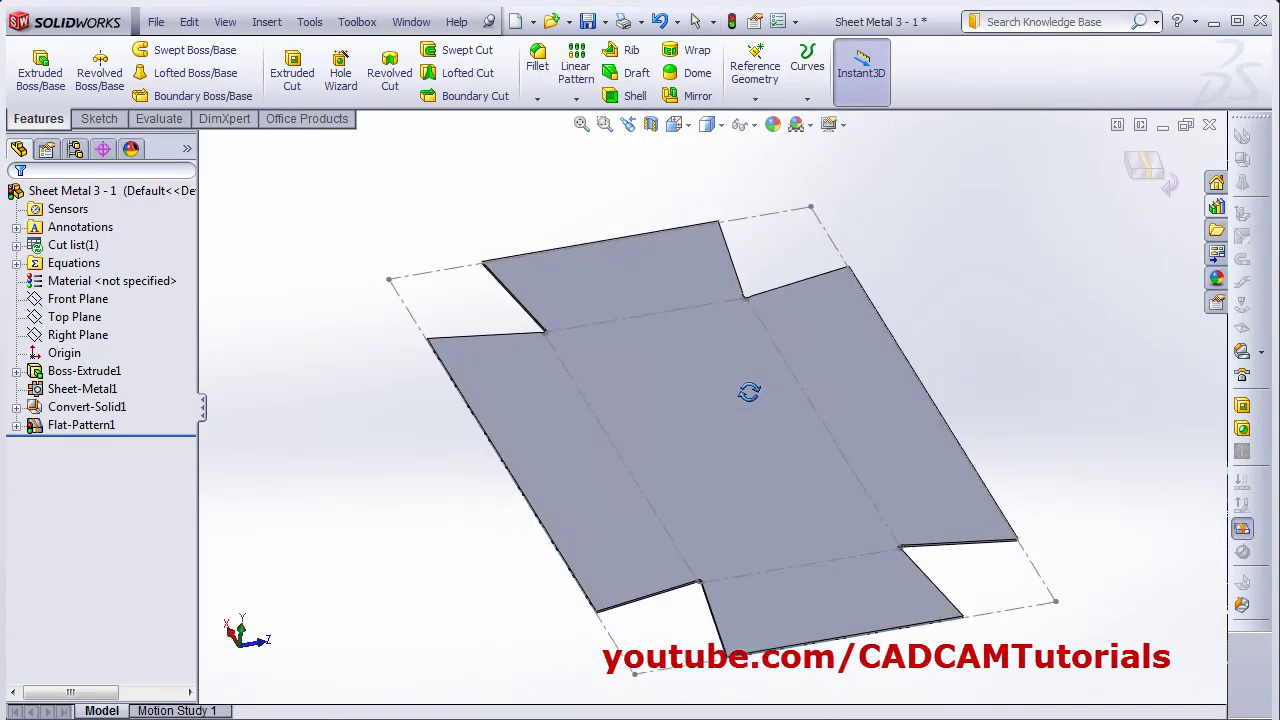
{"action": "left_click", "coordinate": [1242, 529]}
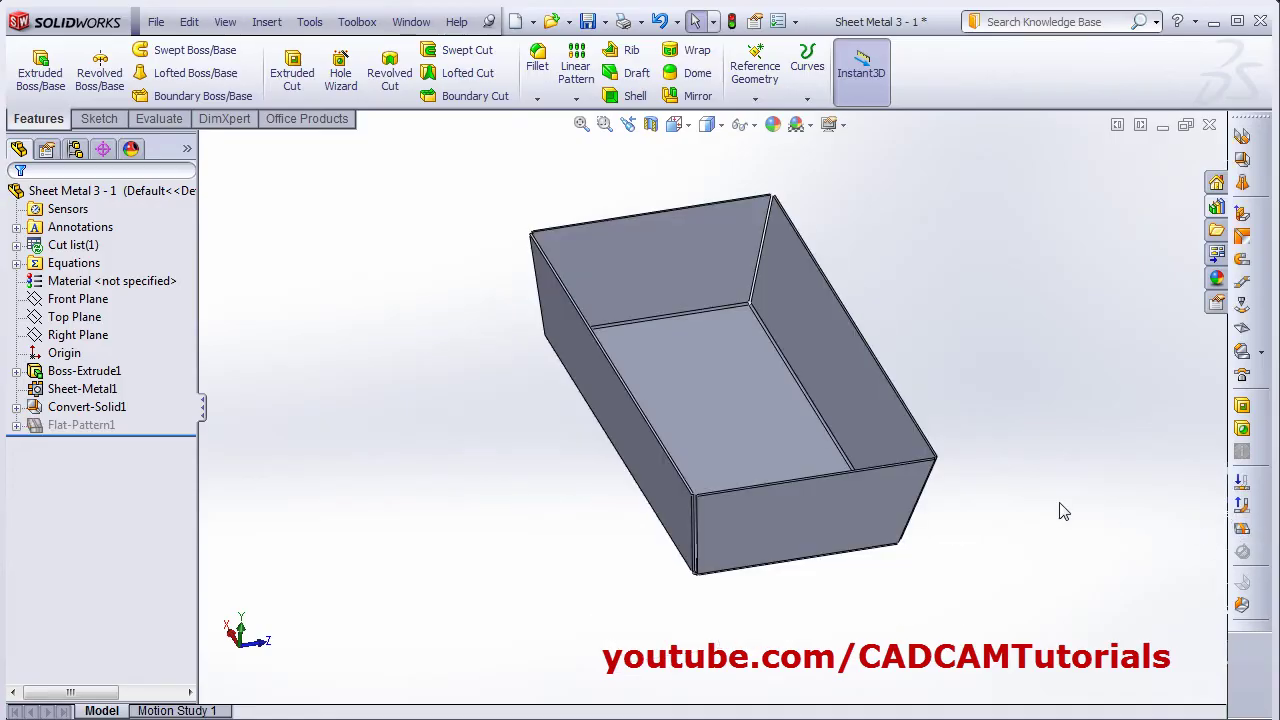
{"action": "middle_click_drag", "start_coordinate": [673, 398], "coordinate": [716, 548]}
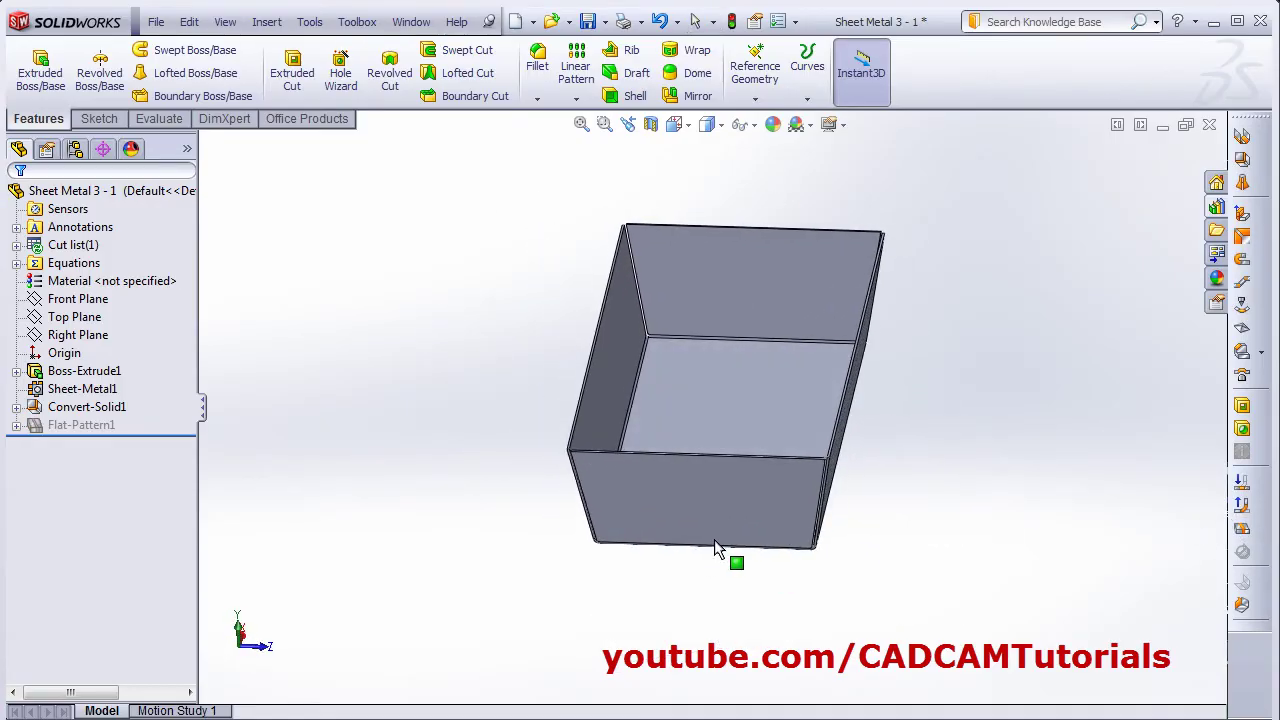
Switch to Sheet Metal 3 - 2 and shell the block with 1.00mm walls, removing its large face.
{"action": "left_click", "coordinate": [409, 22]}
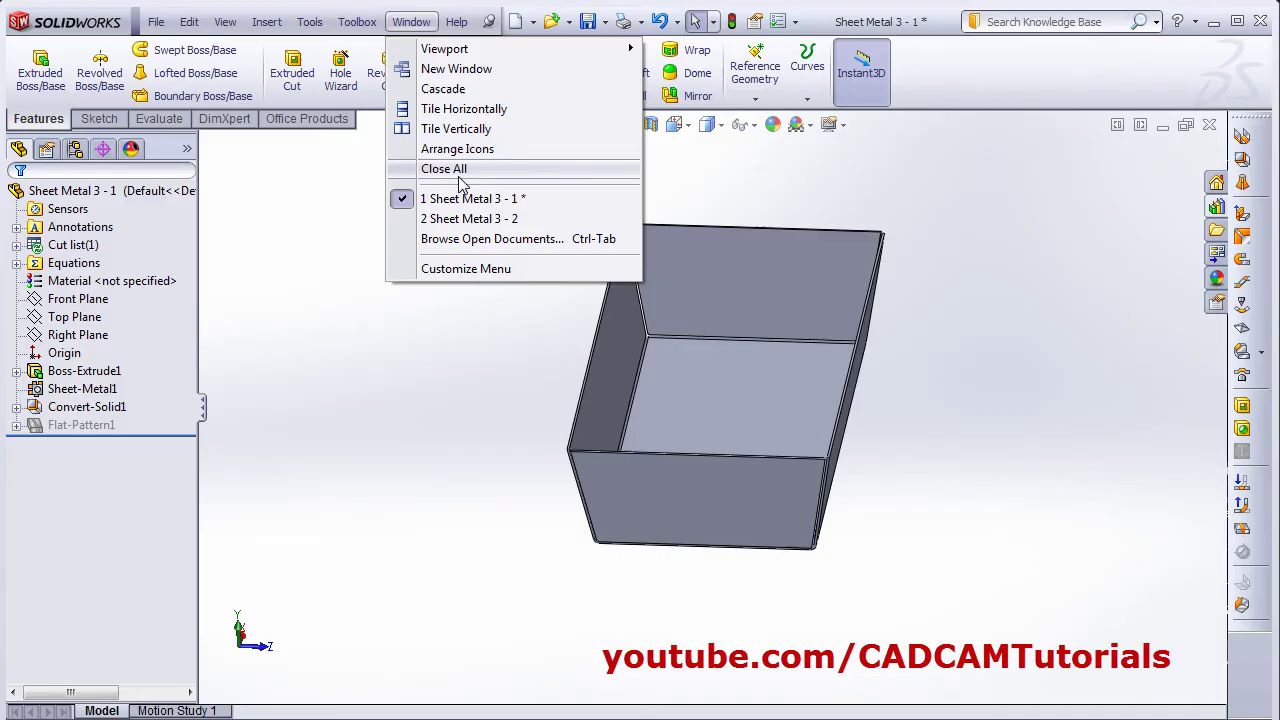
{"action": "left_click", "coordinate": [462, 219]}
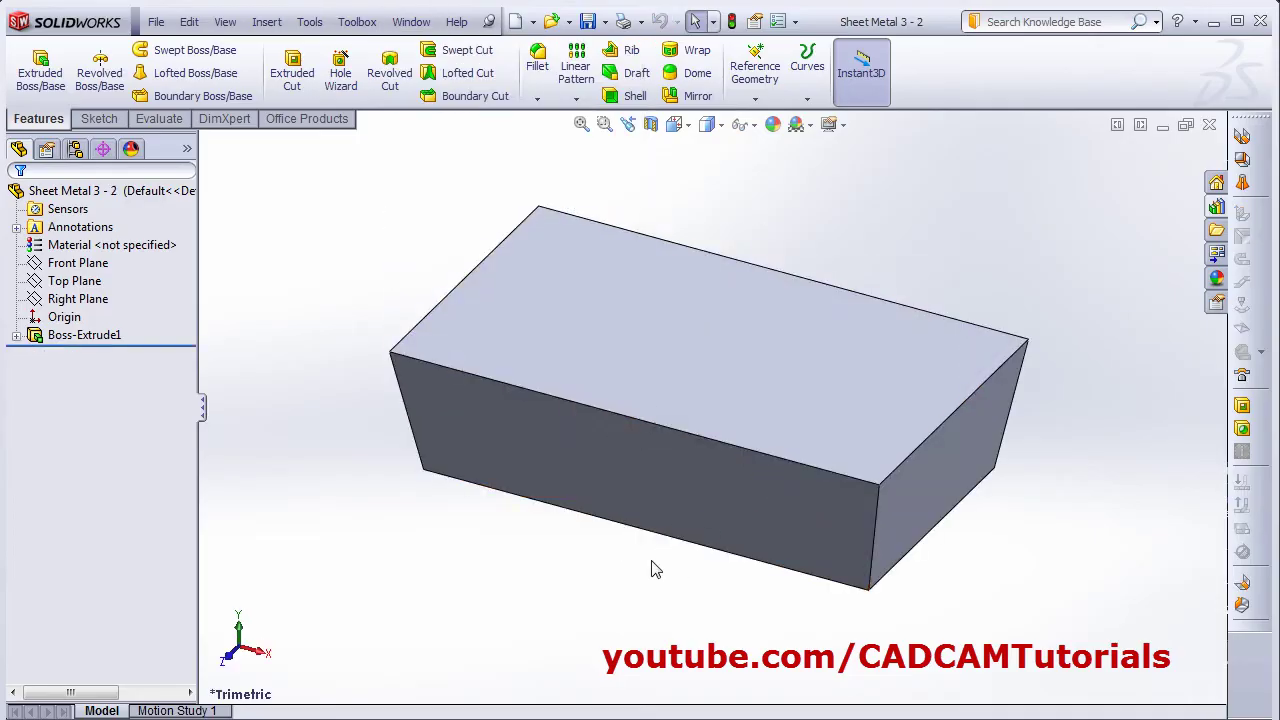
{"action": "left_click", "coordinate": [635, 96]}
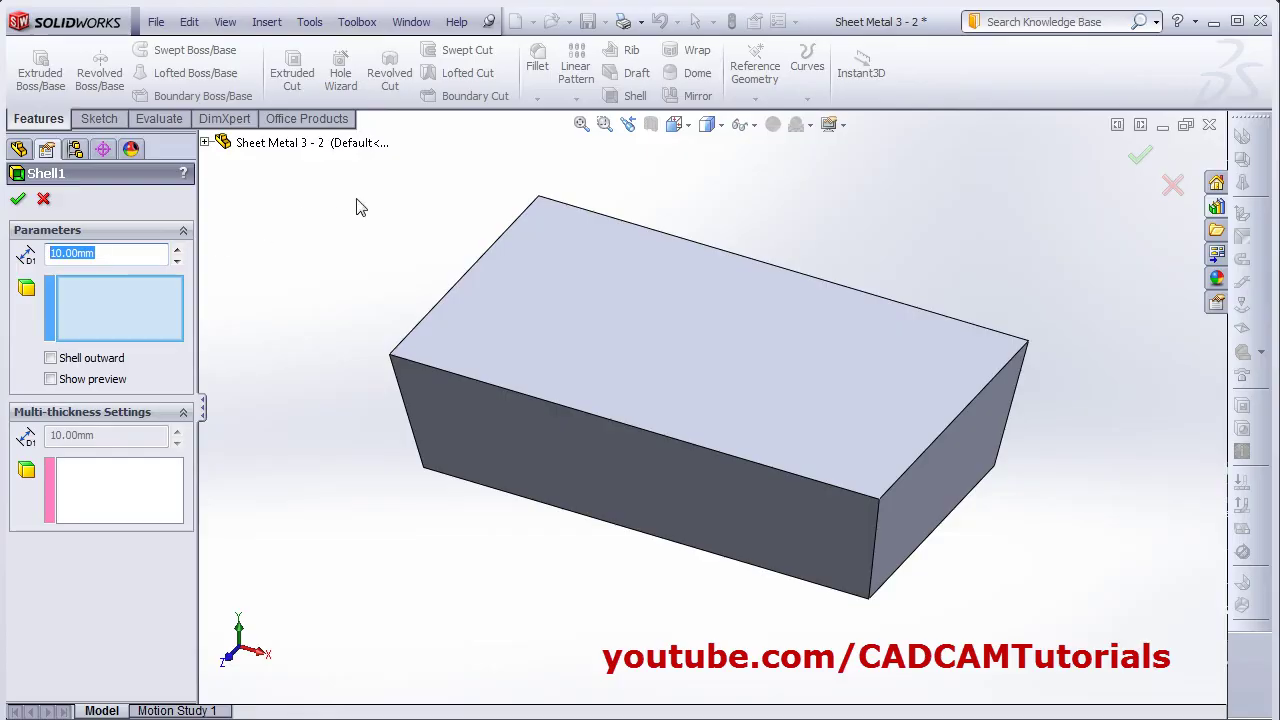
{"action": "type", "text": "1"}
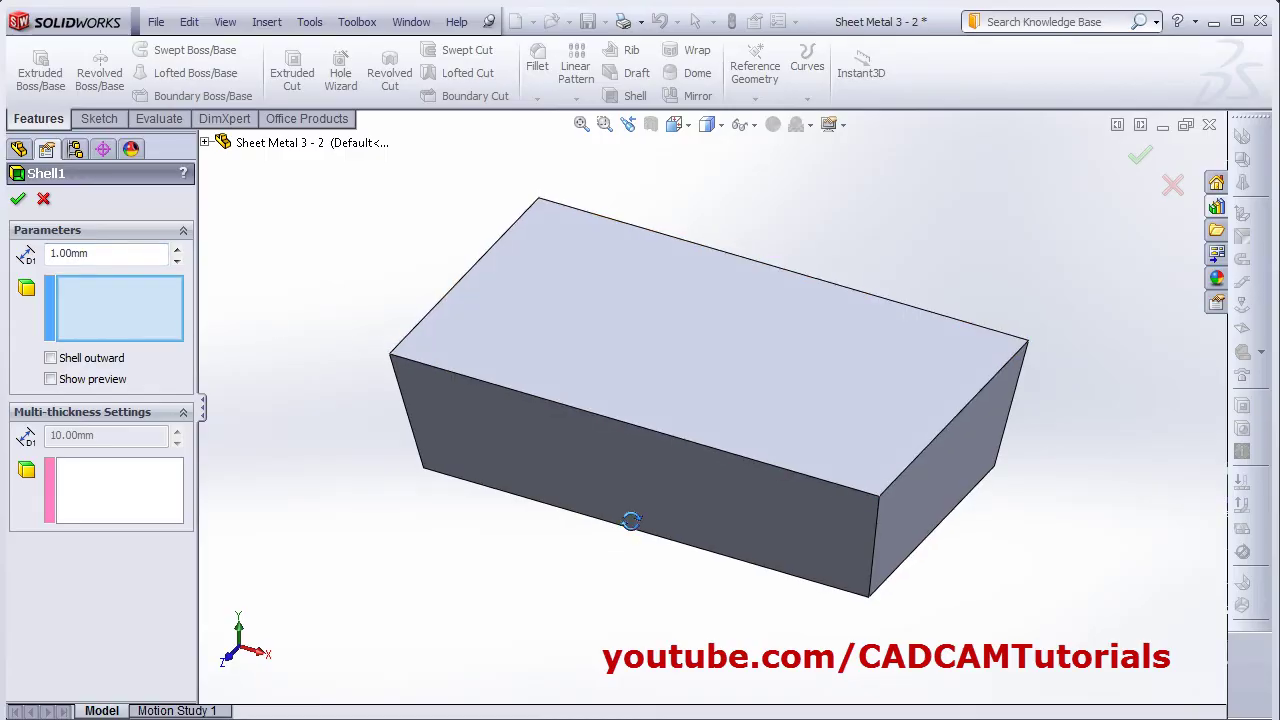
{"action": "middle_click_drag", "start_coordinate": [629, 520], "coordinate": [638, 296]}
{"action": "left_click", "coordinate": [640, 447]}
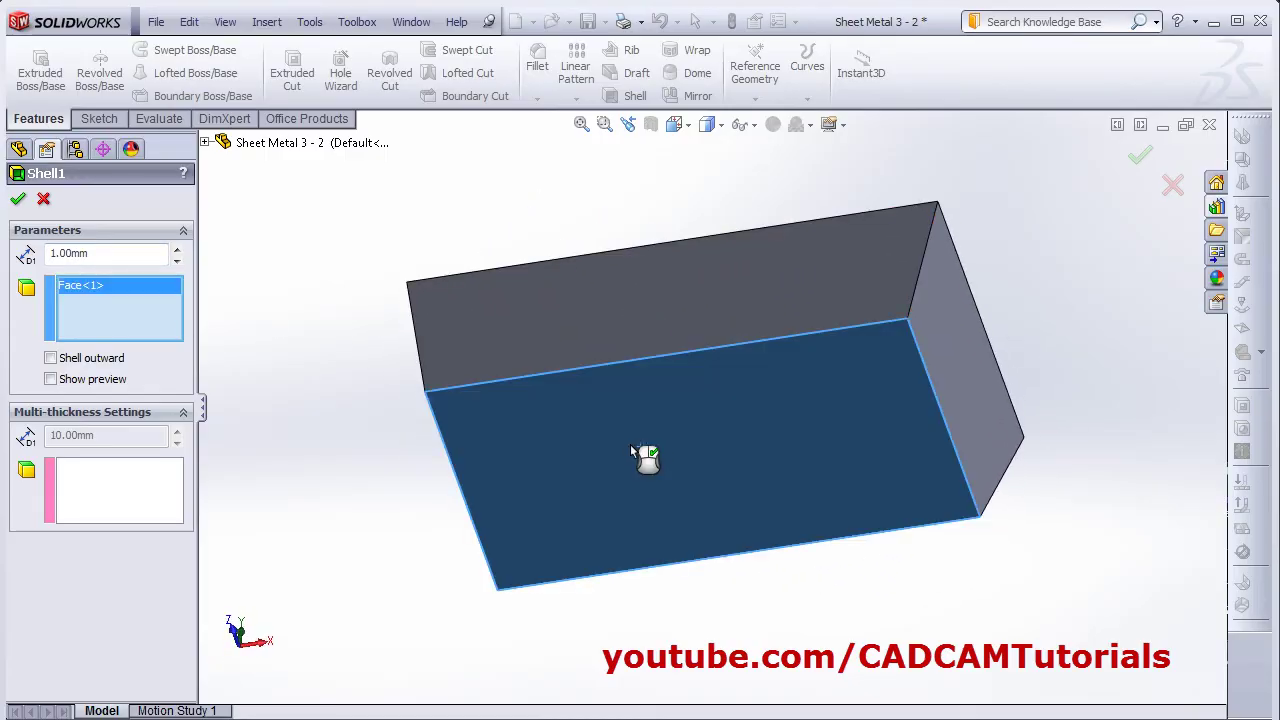
{"action": "left_click", "coordinate": [18, 198]}
{"action": "middle_click_drag", "start_coordinate": [296, 531], "coordinate": [480, 257]}
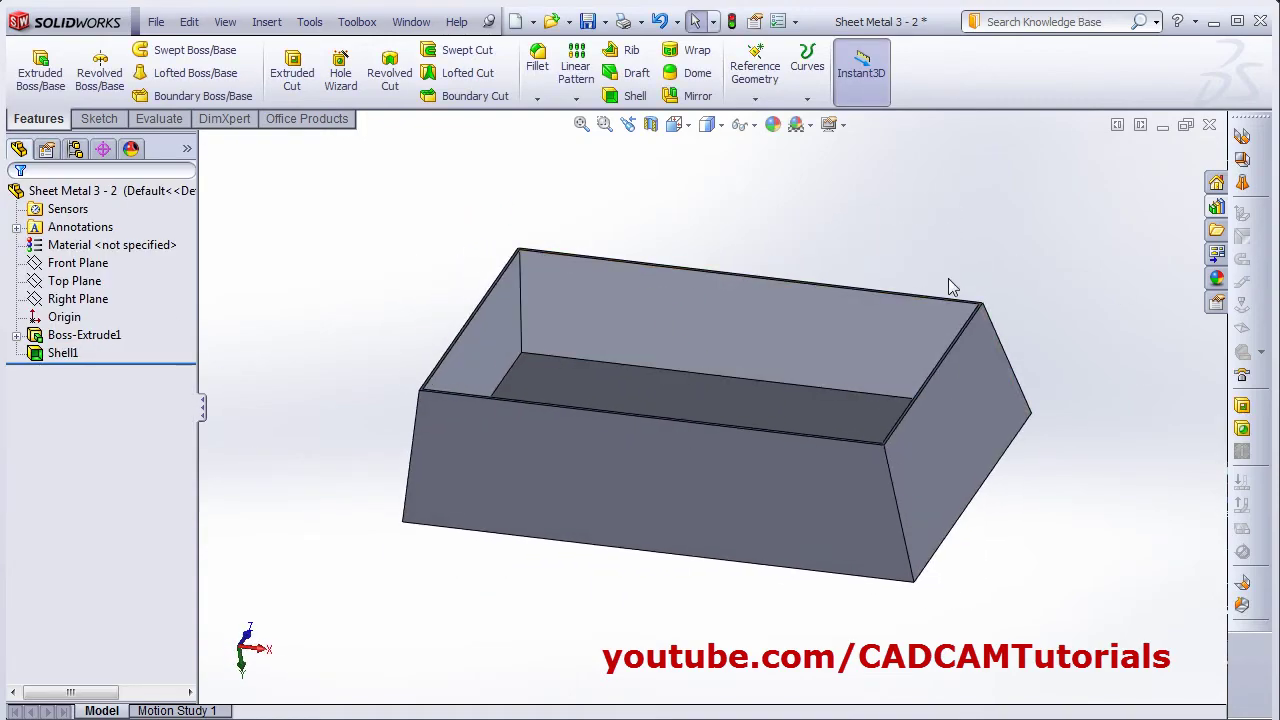
Start a Rip and select the four vertical corner edges of the hollow box.
{"action": "middle_click_drag", "start_coordinate": [945, 513], "coordinate": [1025, 580]}
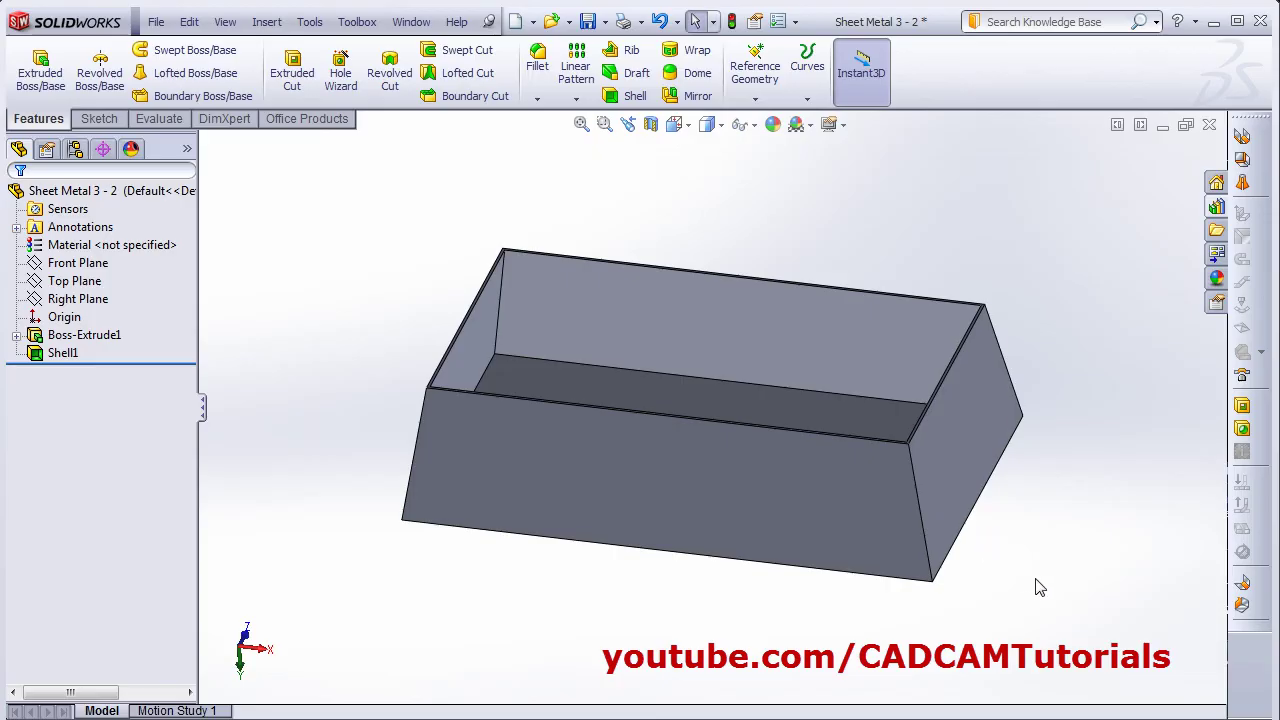
{"action": "left_click", "coordinate": [1242, 607]}
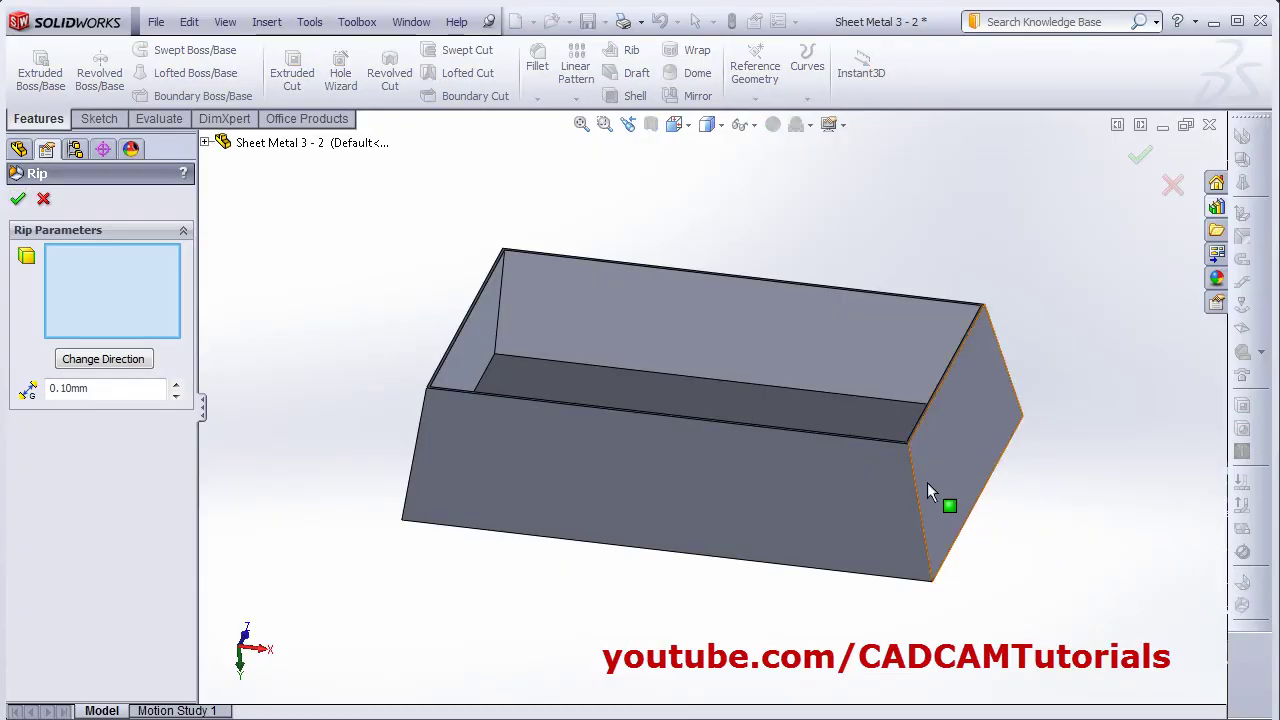
{"action": "left_click", "coordinate": [919, 506]}
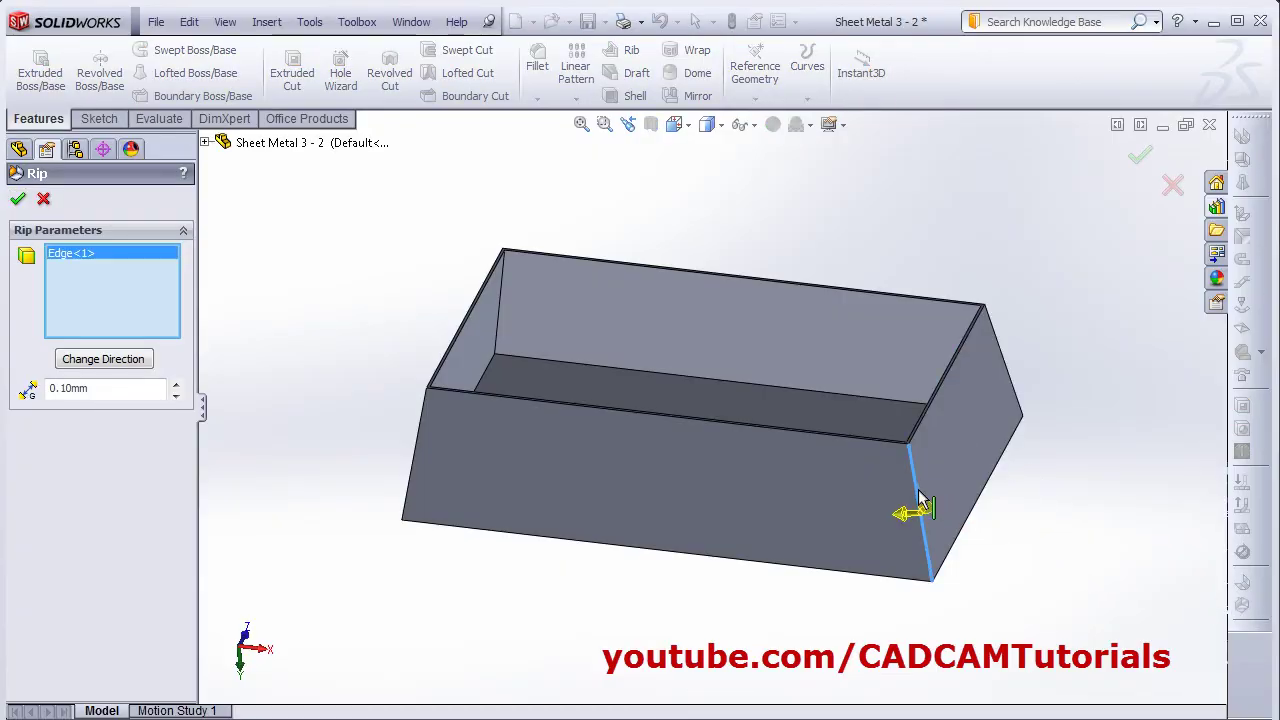
{"action": "left_click", "coordinate": [415, 450]}
{"action": "middle_click_drag", "start_coordinate": [329, 451], "coordinate": [592, 545]}
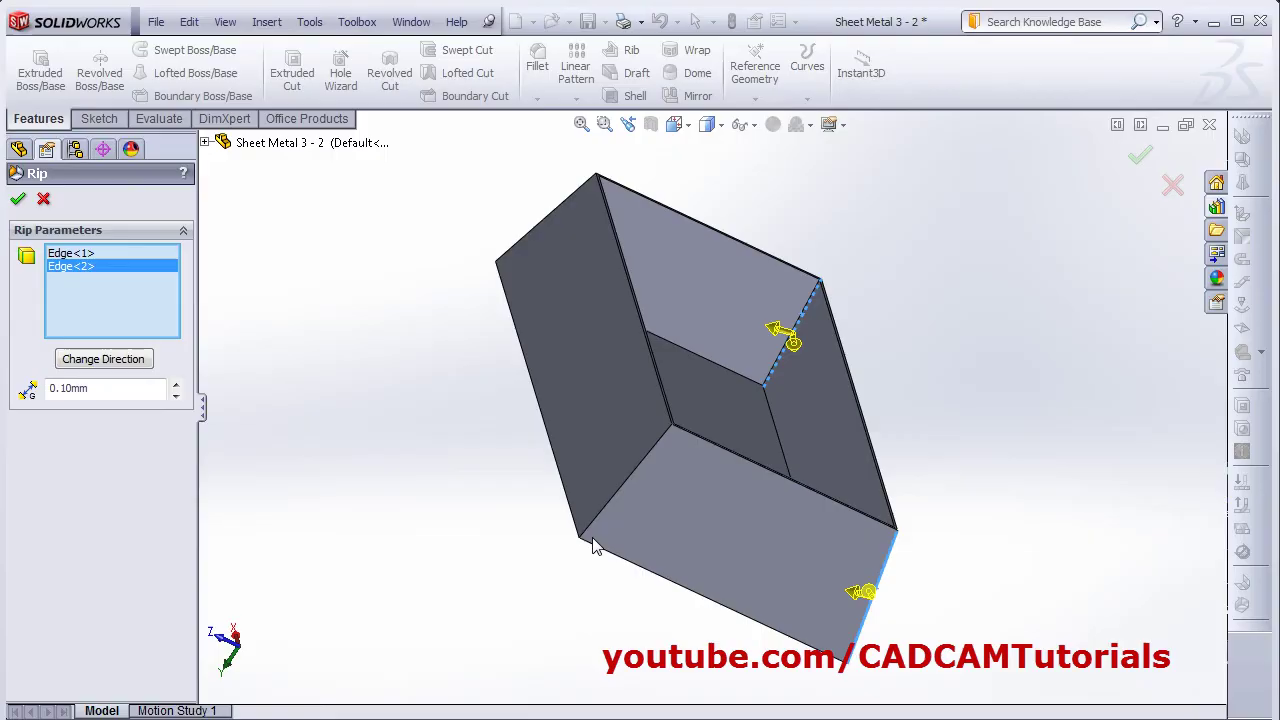
{"action": "left_click", "coordinate": [625, 495]}
{"action": "middle_click_drag", "start_coordinate": [466, 483], "coordinate": [536, 515]}
{"action": "left_click", "coordinate": [507, 425]}
{"action": "middle_click_drag", "start_coordinate": [531, 434], "coordinate": [720, 566]}
Set the rip gap to 0, confirm Rip1, and zoom to fit the box.
{"action": "double_click", "coordinate": [70, 388]}
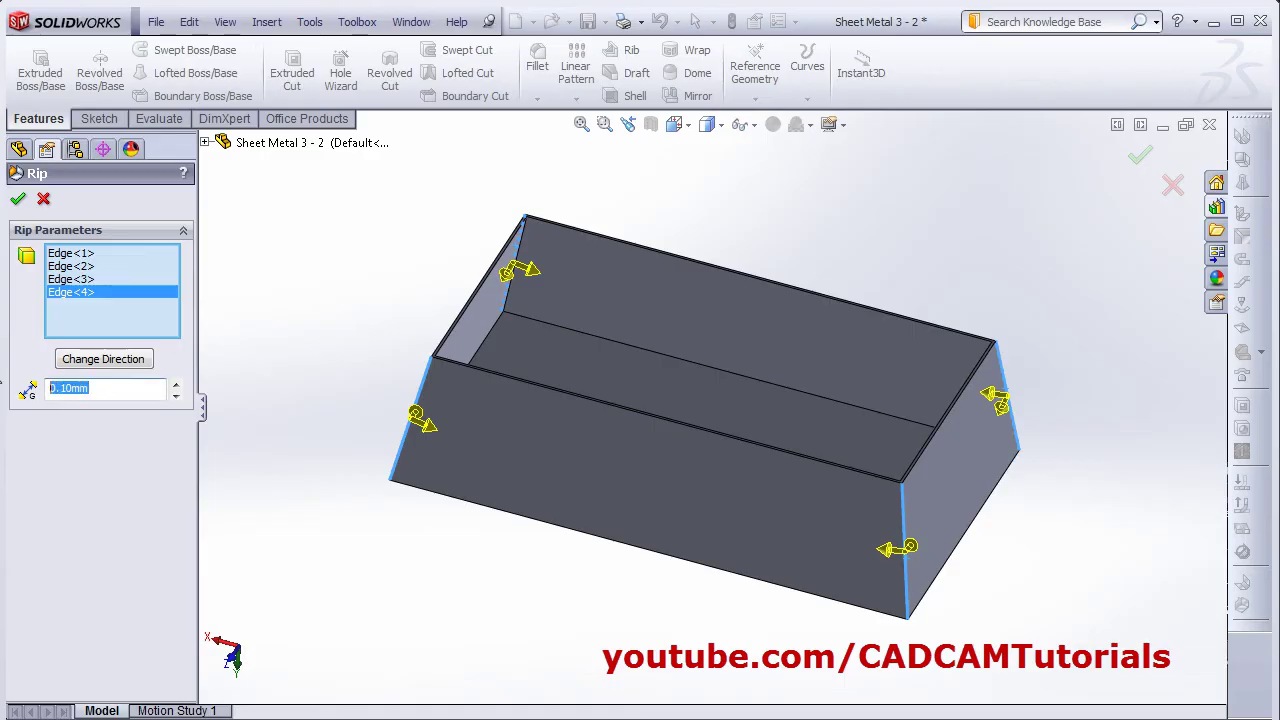
{"action": "type", "text": "0"}
{"action": "left_click", "coordinate": [17, 198]}
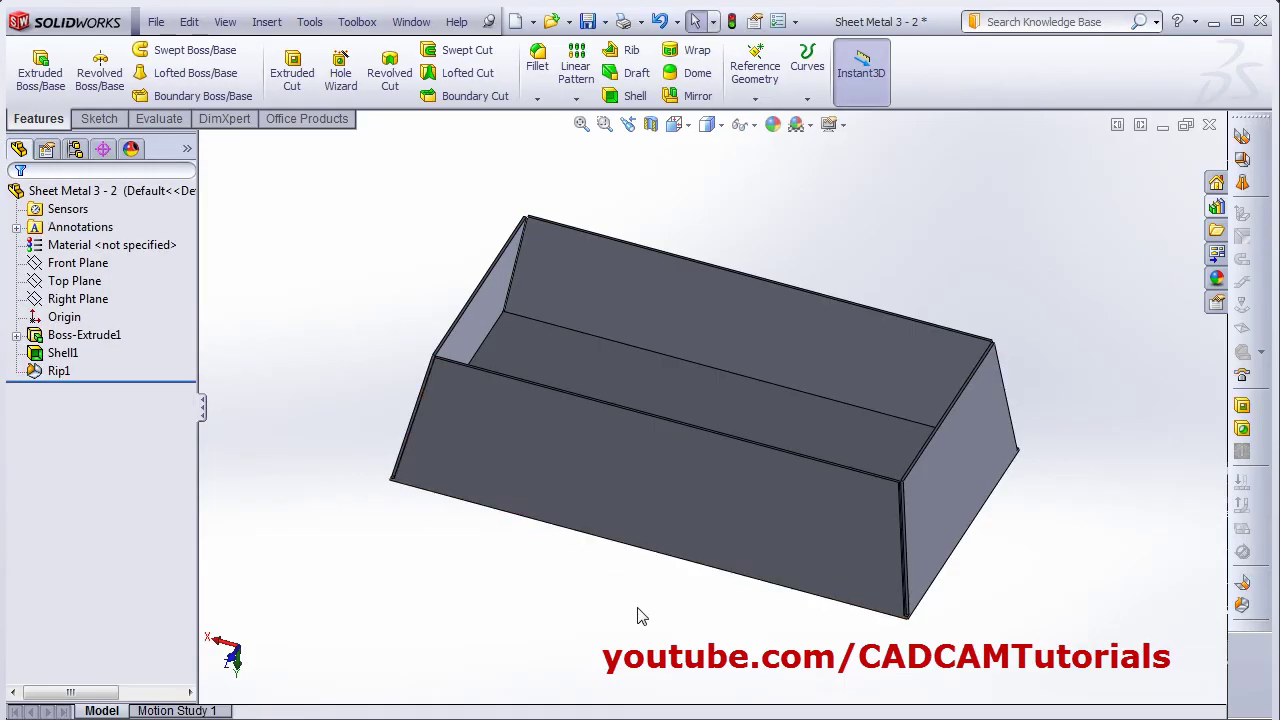
{"action": "scroll", "coordinate": [740, 286], "scroll_direction": "down", "scroll_amount": 5}
{"action": "scroll", "coordinate": [880, 526], "scroll_direction": "up", "scroll_amount": 4}
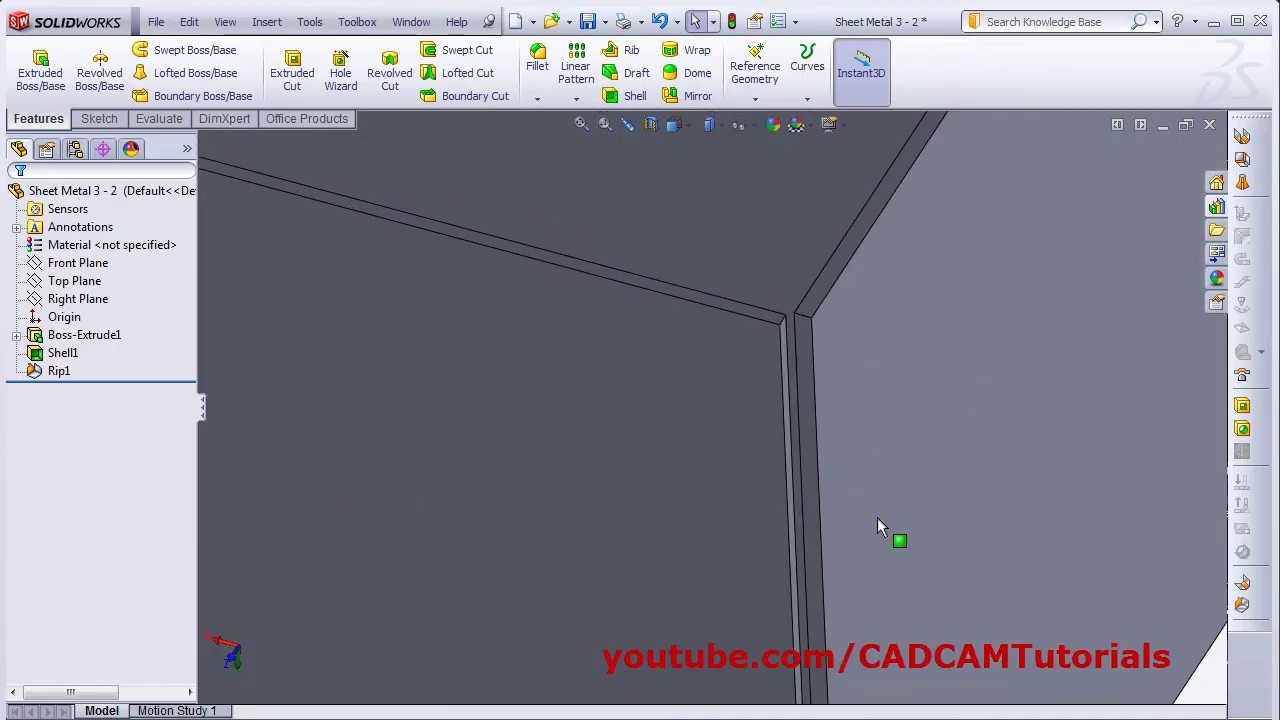
{"action": "left_click", "coordinate": [581, 124]}
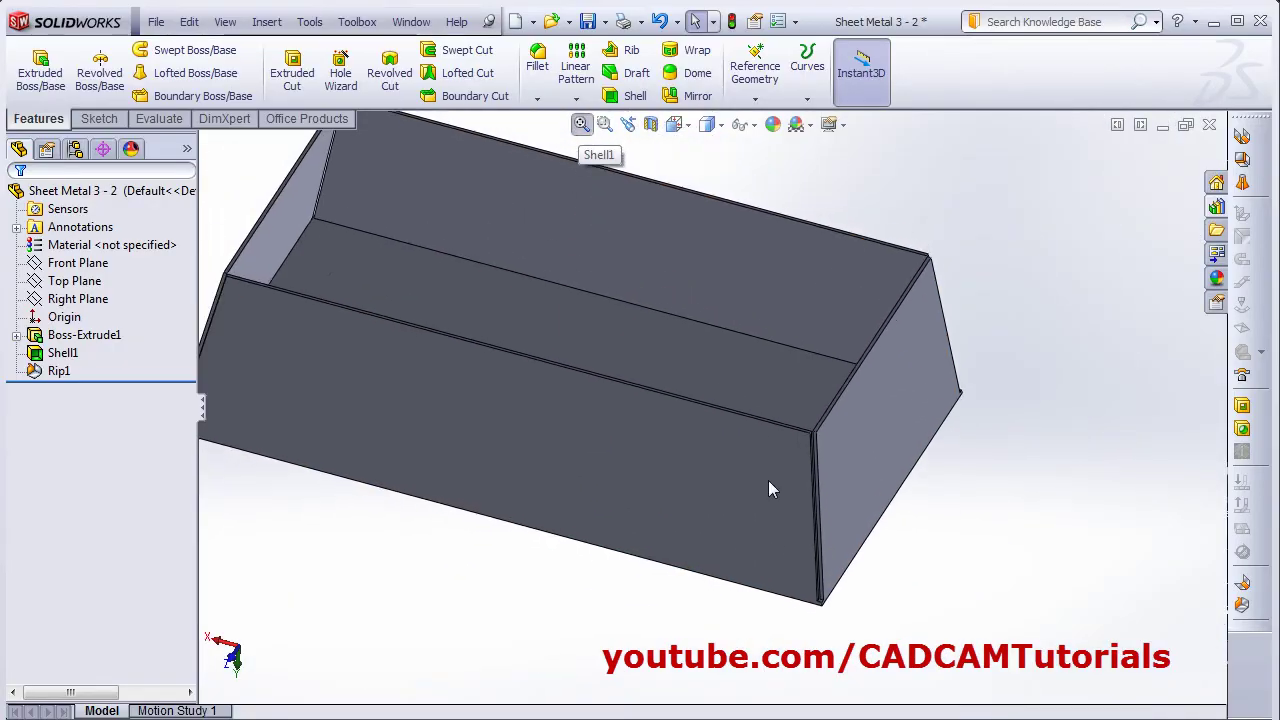
{"action": "middle_click_drag", "start_coordinate": [883, 614], "coordinate": [934, 571]}
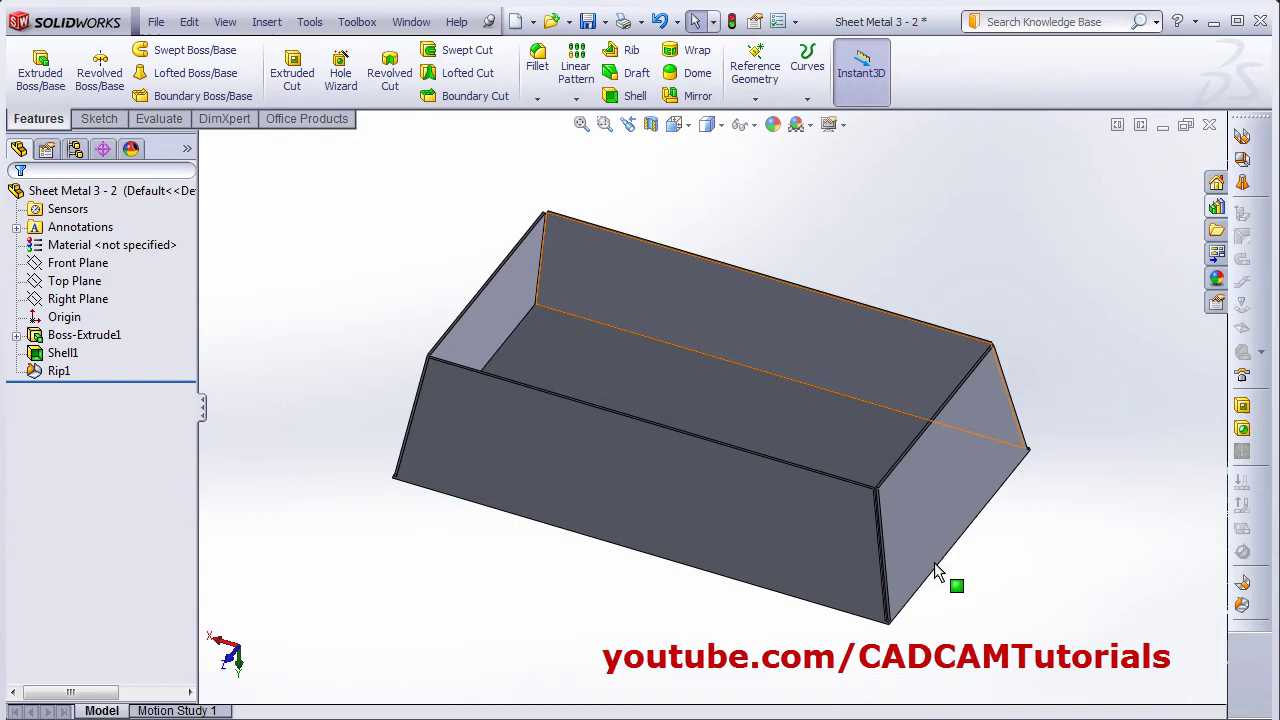
Insert Bends with the bottom face fixed and accept the auto relief cuts notice.
{"action": "left_click", "coordinate": [1243, 586]}
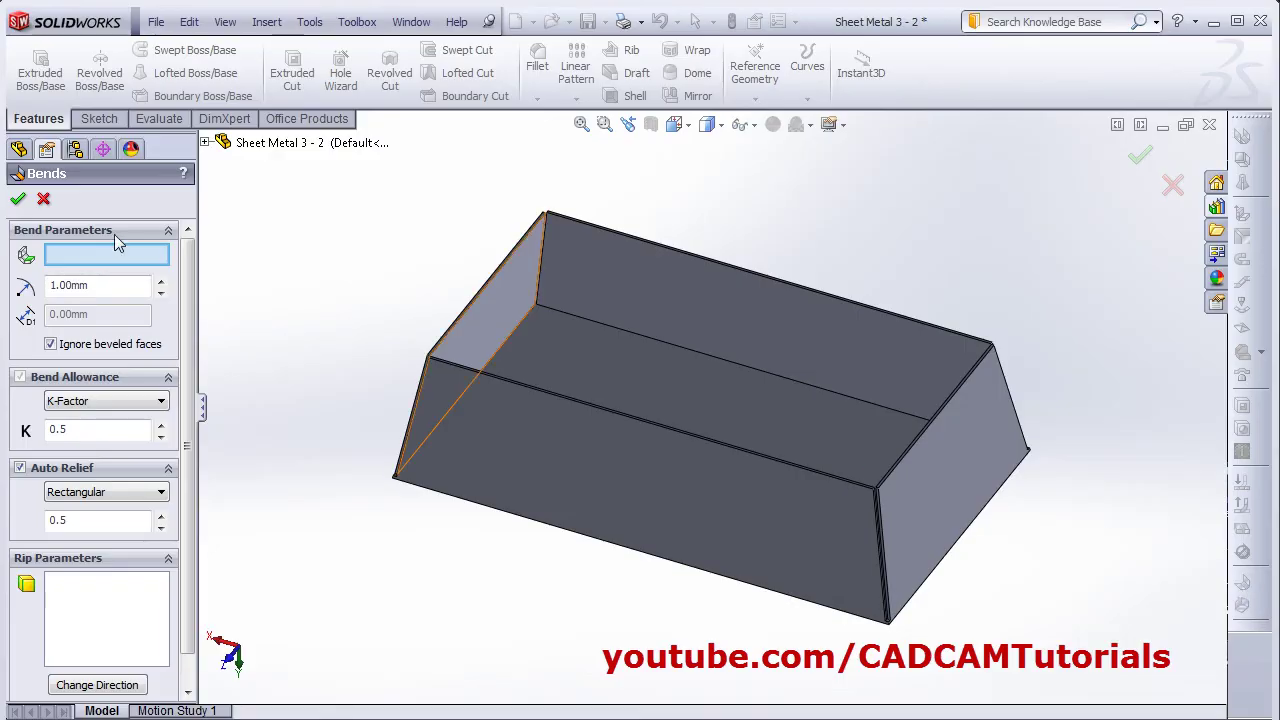
{"action": "middle_click_drag", "start_coordinate": [690, 472], "coordinate": [677, 319]}
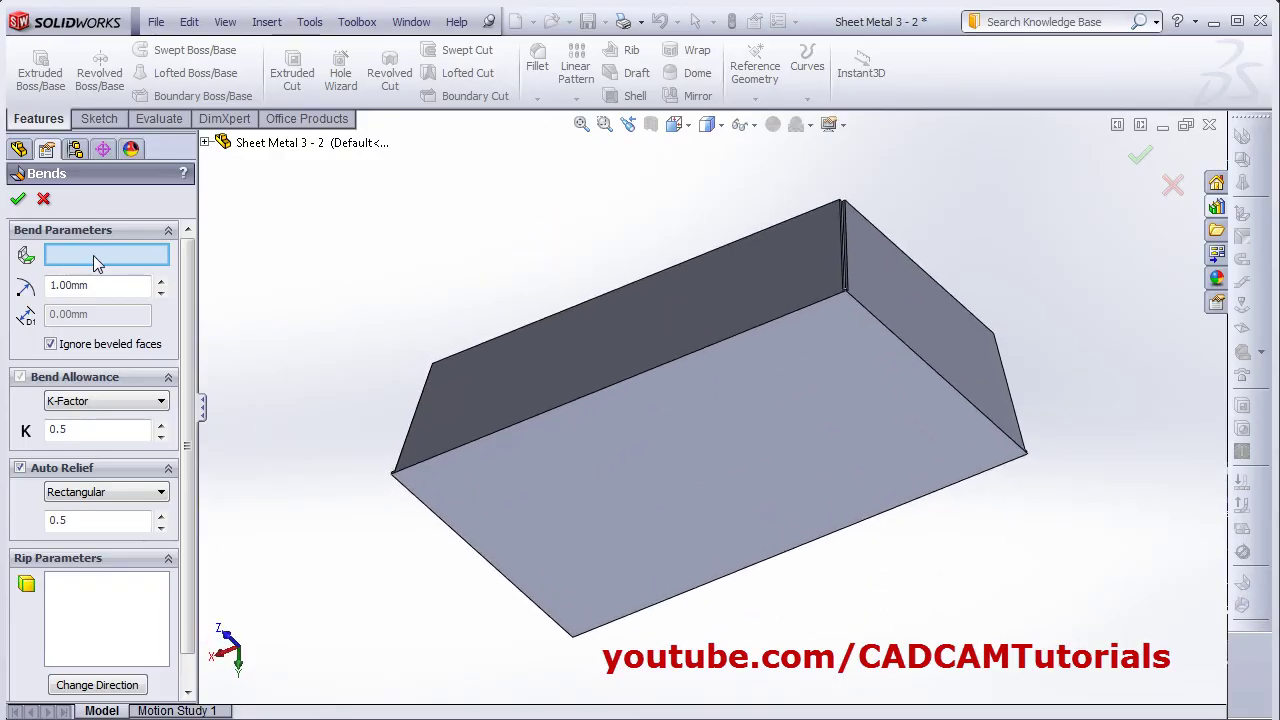
{"action": "left_click", "coordinate": [699, 464]}
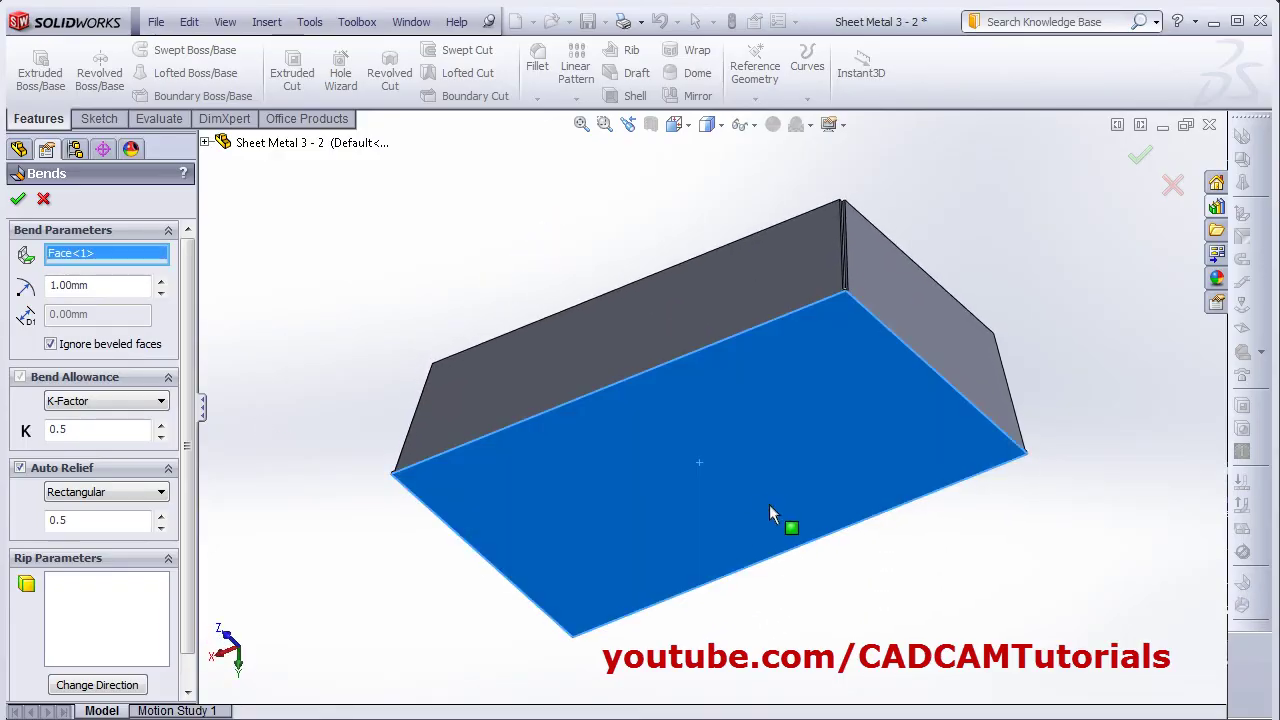
{"action": "middle_click_drag", "start_coordinate": [769, 514], "coordinate": [800, 512]}
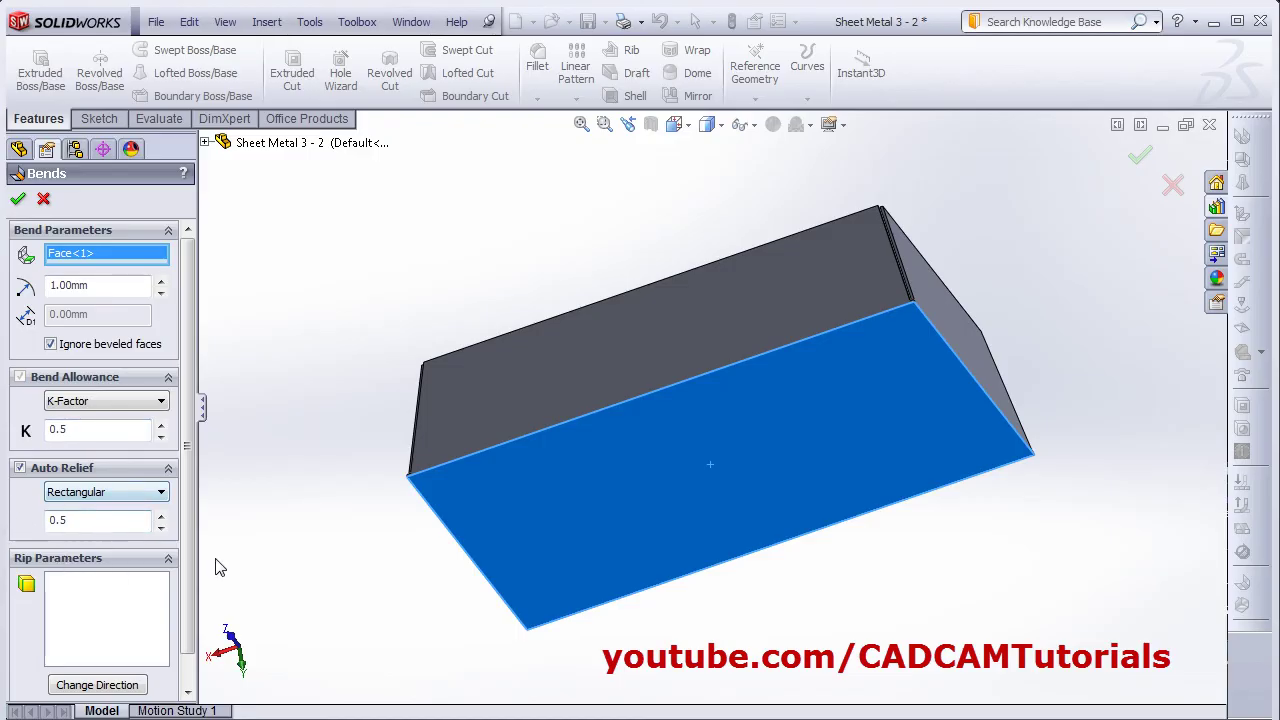
{"action": "scroll", "coordinate": [188, 612], "scroll_direction": "down", "scroll_amount": 1}
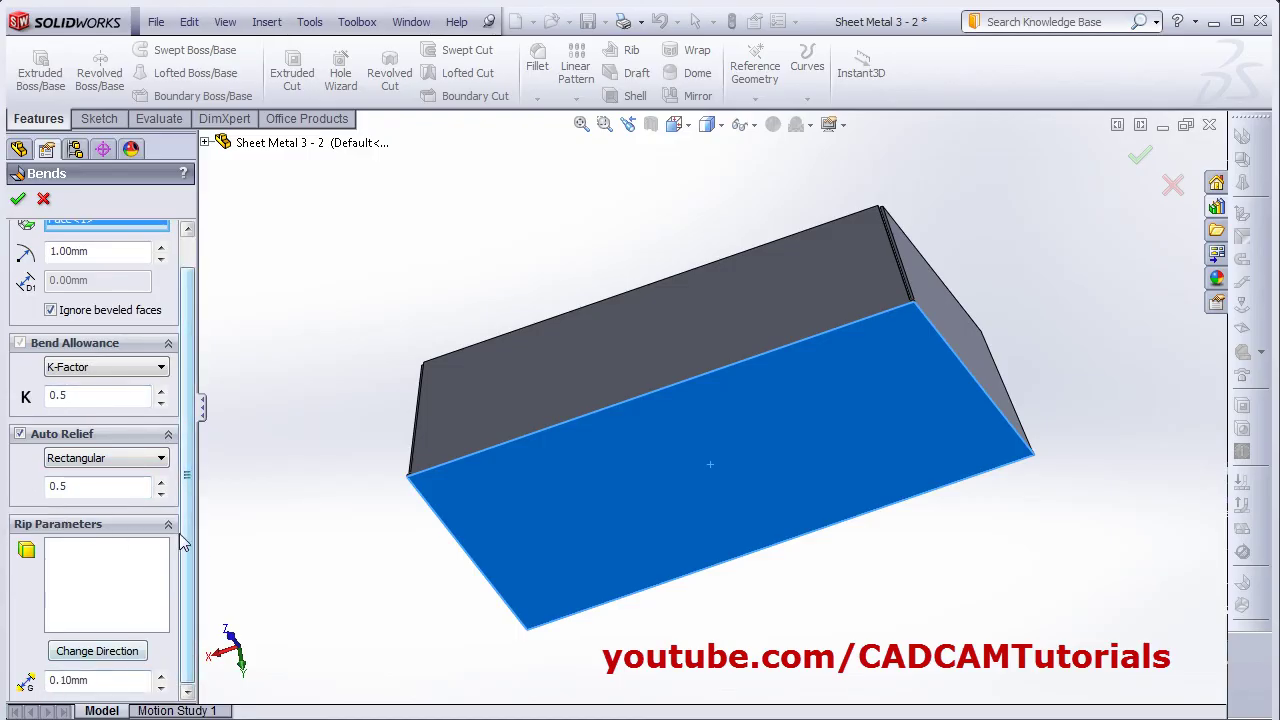
{"action": "scroll", "coordinate": [188, 507], "scroll_direction": "up", "scroll_amount": 1}
{"action": "left_click", "coordinate": [18, 198]}
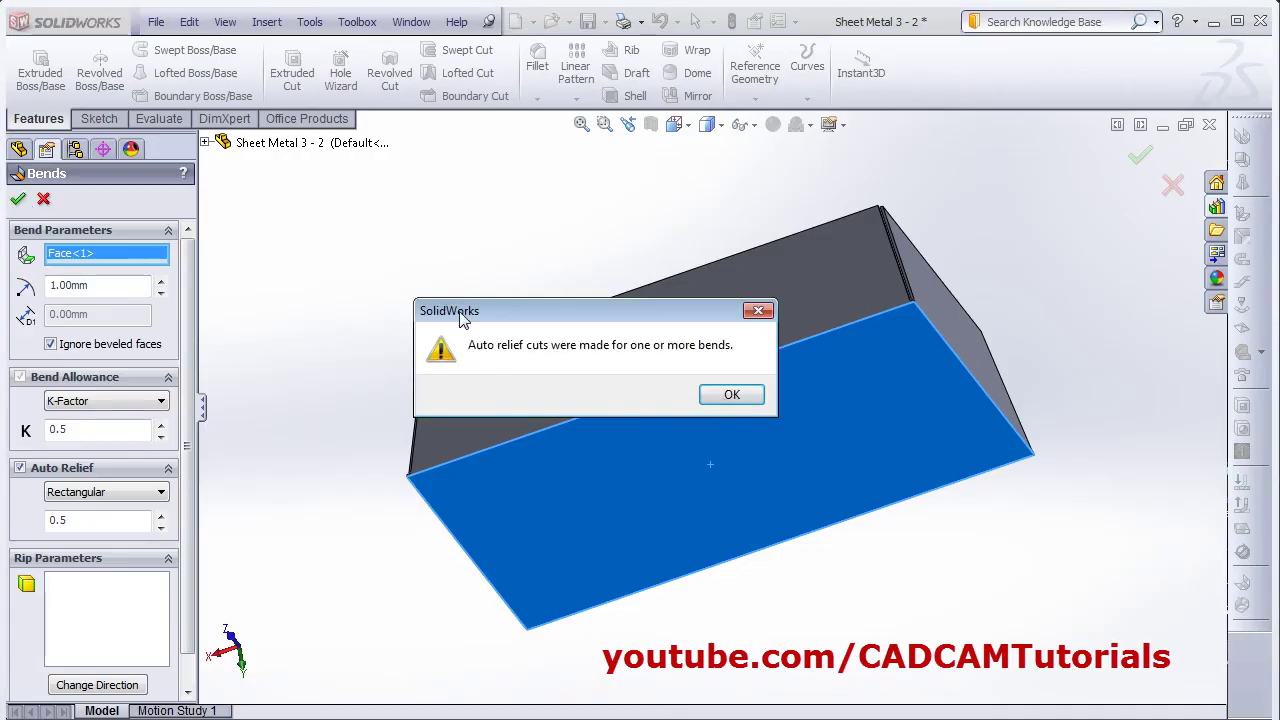
{"action": "left_click", "coordinate": [752, 403]}
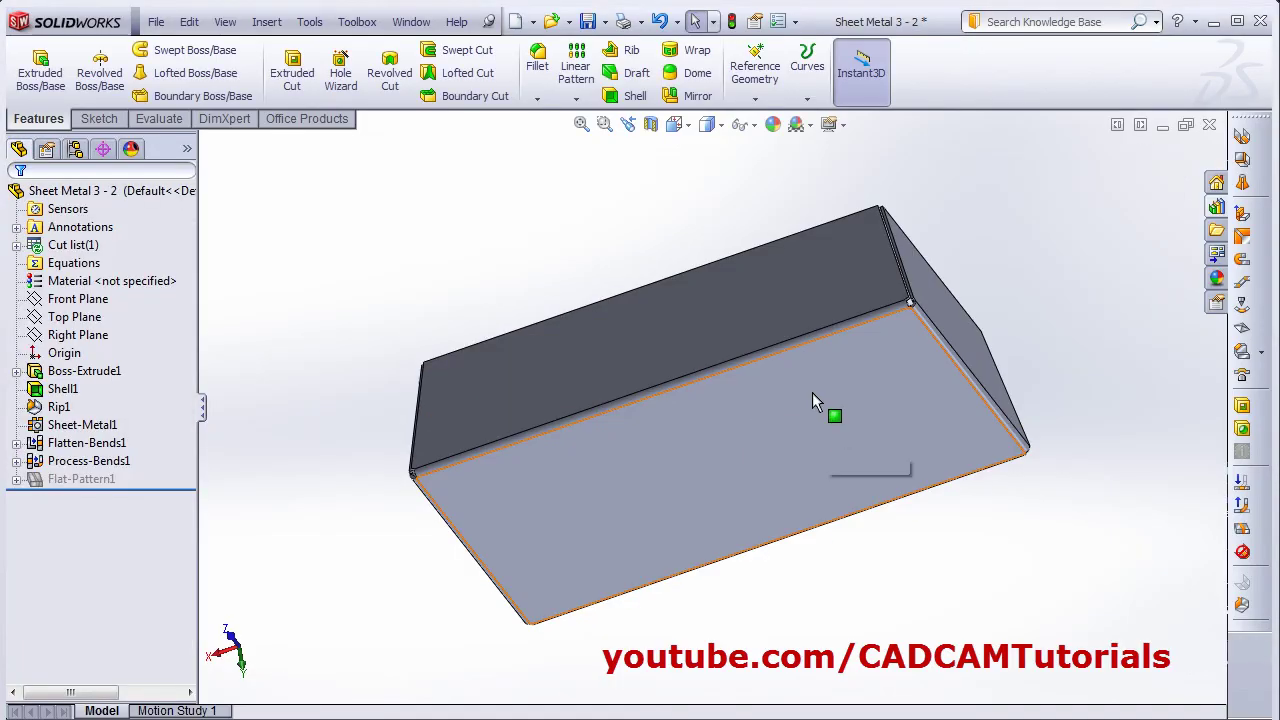
{"action": "middle_click_drag", "start_coordinate": [830, 410], "coordinate": [930, 488]}
{"action": "scroll", "coordinate": [928, 487], "scroll_direction": "down", "scroll_amount": 6}
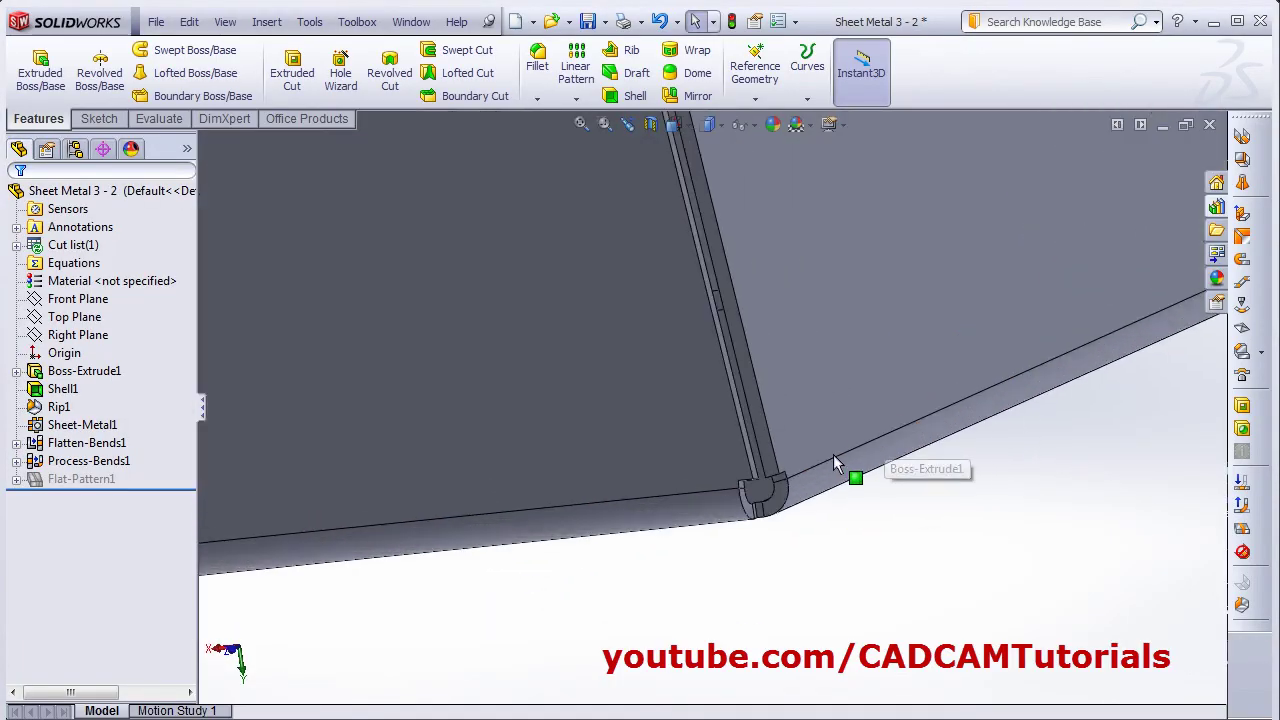
{"action": "scroll", "coordinate": [800, 537], "scroll_direction": "up", "scroll_amount": 8}
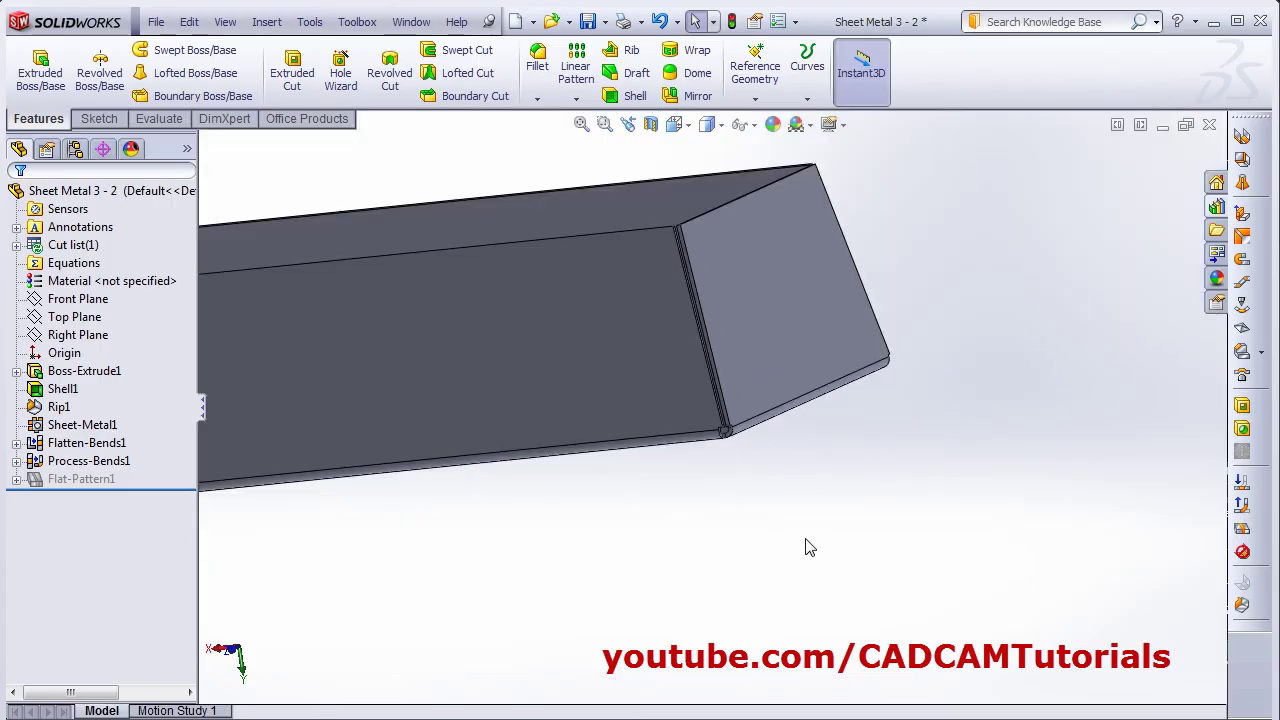
{"action": "middle_click_drag", "start_coordinate": [806, 546], "coordinate": [710, 540]}
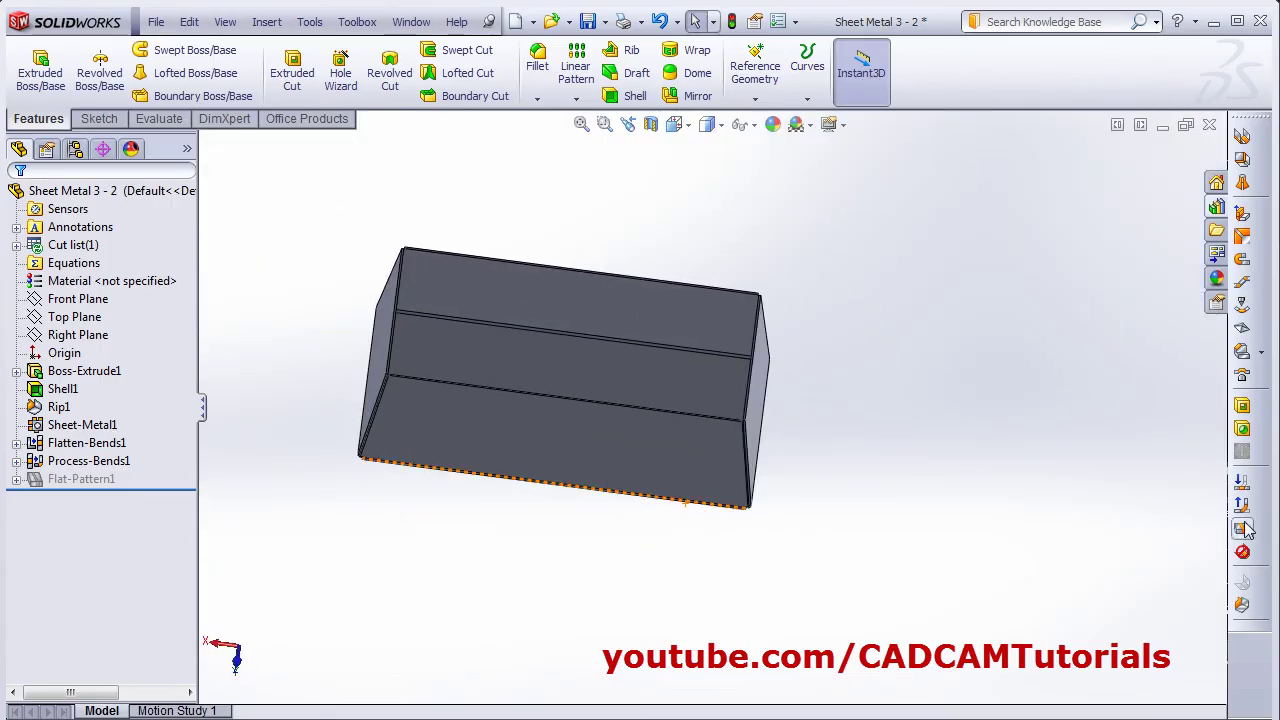
{"action": "left_click", "coordinate": [1242, 529]}
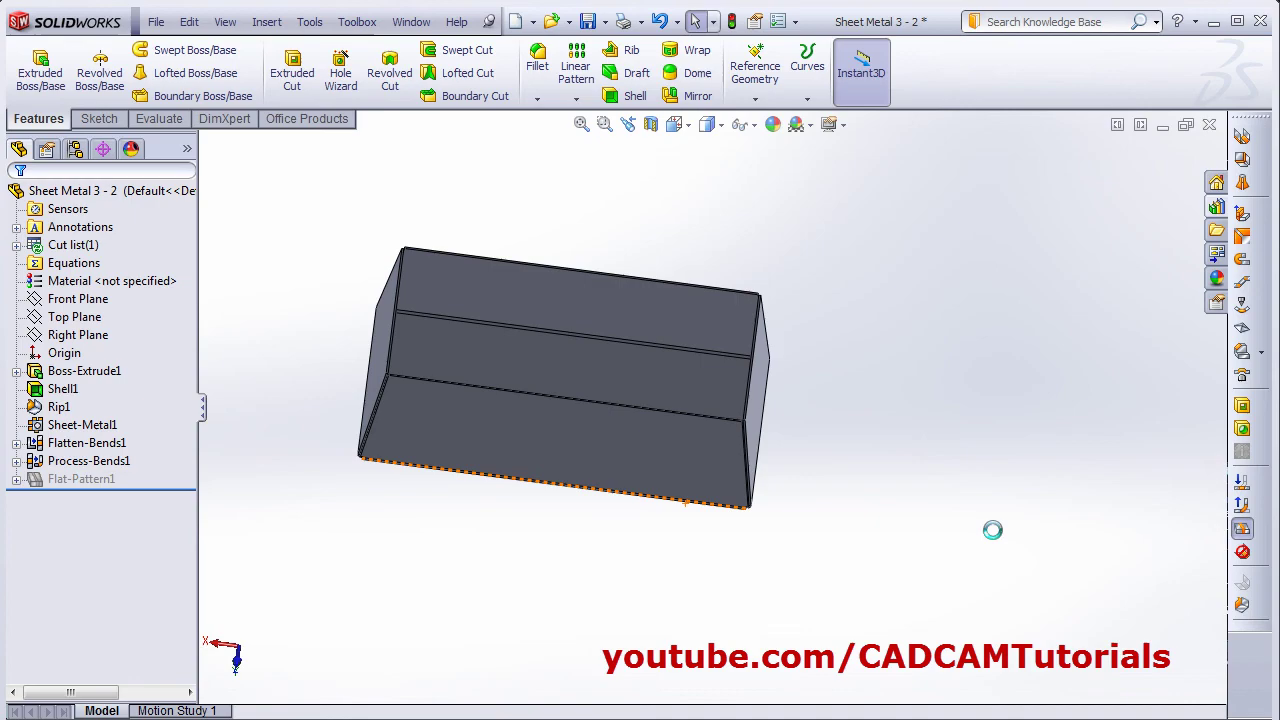
{"action": "left_click", "coordinate": [1242, 529]}
{"action": "middle_click_drag", "start_coordinate": [593, 534], "coordinate": [426, 371]}
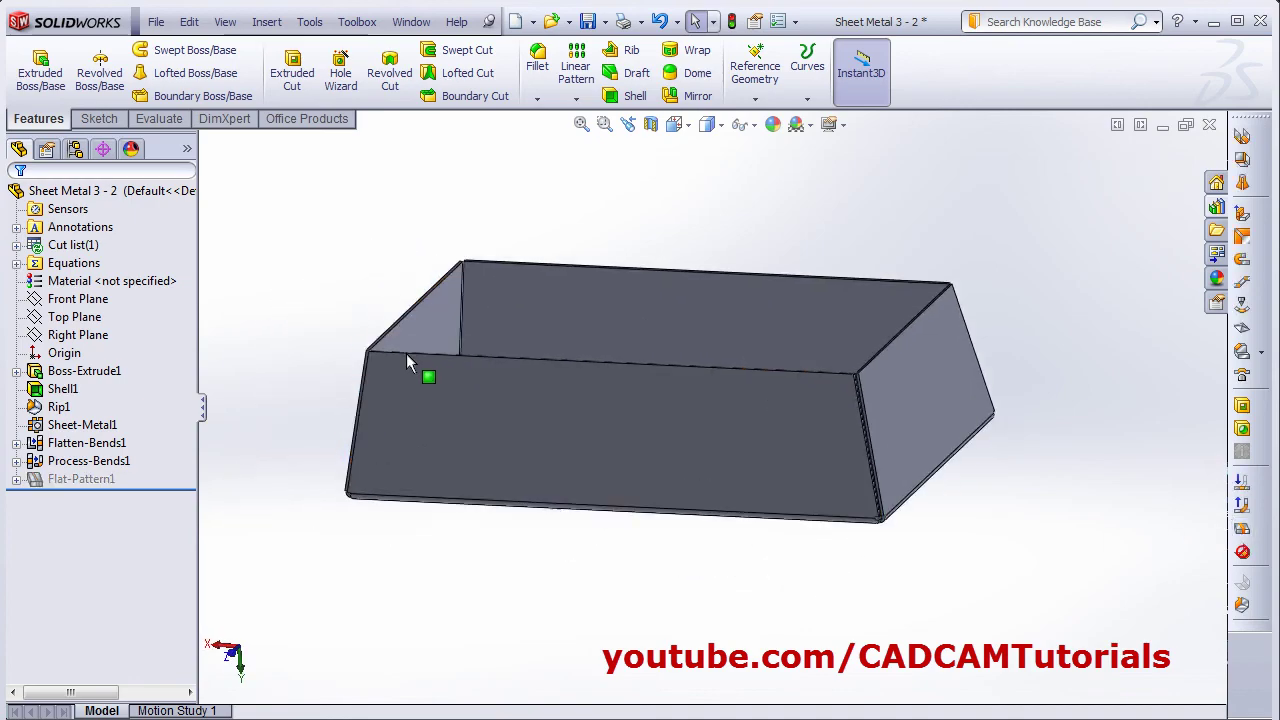
{"action": "middle_click_drag", "start_coordinate": [731, 428], "coordinate": [760, 523]}
{"action": "middle_click_drag", "start_coordinate": [957, 655], "coordinate": [1140, 624]}
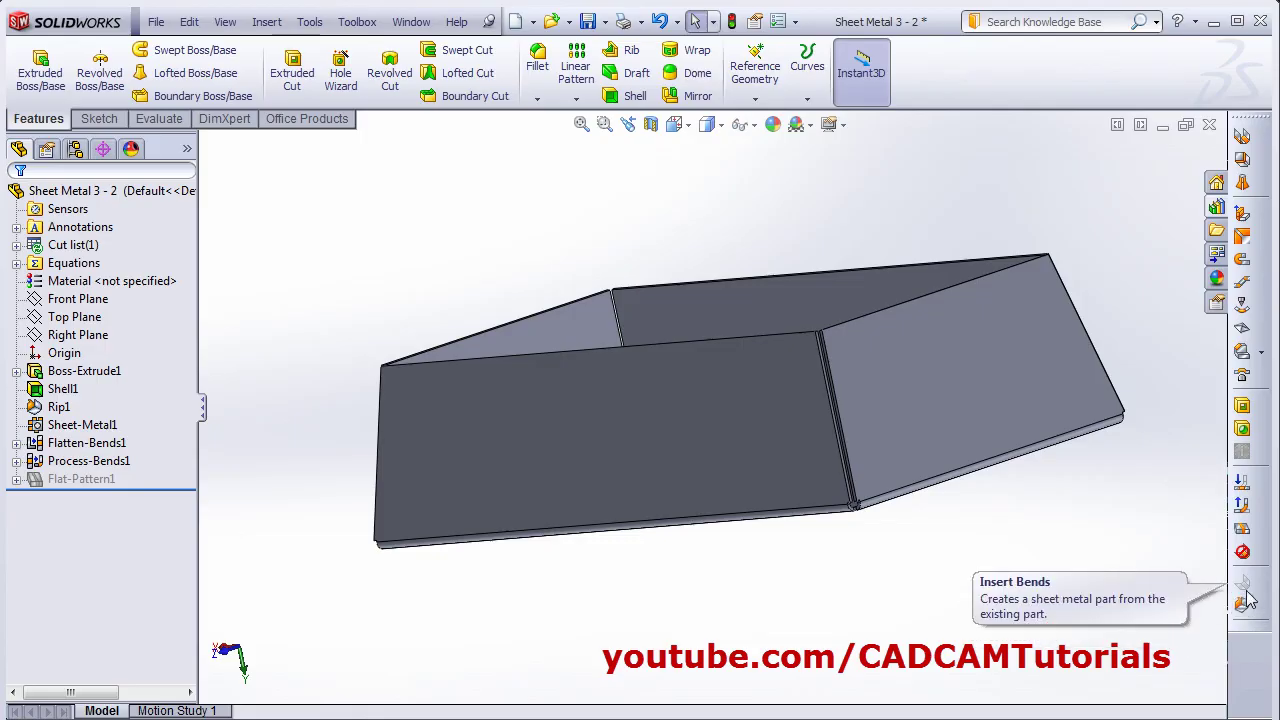
Compare the part with and without bends, then tile the two part windows vertically.
{"action": "left_click", "coordinate": [1242, 552]}
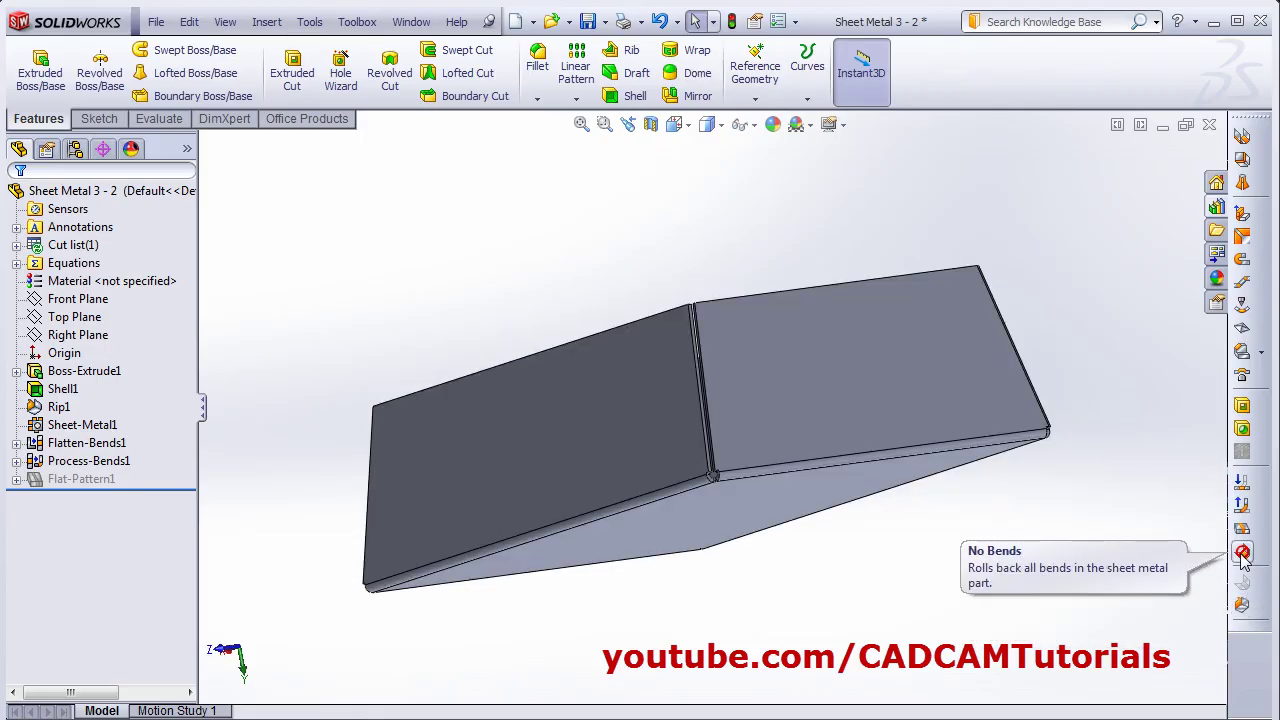
{"action": "left_click", "coordinate": [1243, 552]}
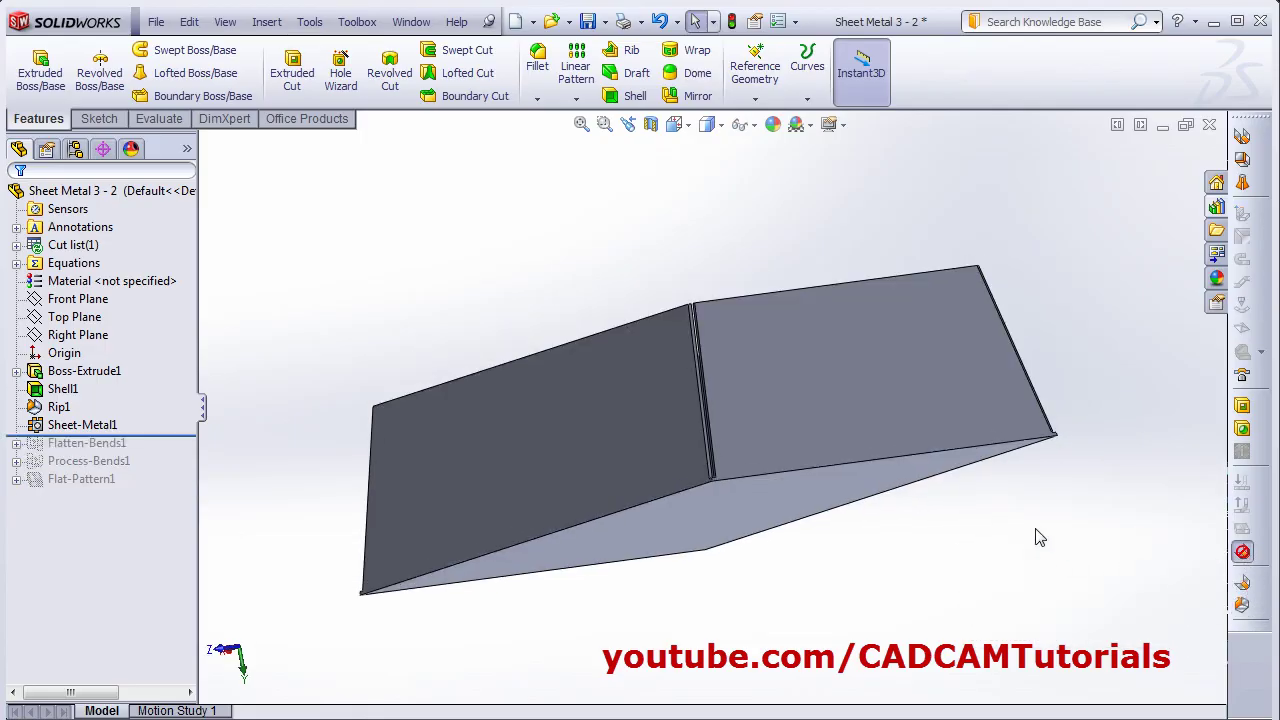
{"action": "middle_click_drag", "start_coordinate": [1037, 534], "coordinate": [1054, 590]}
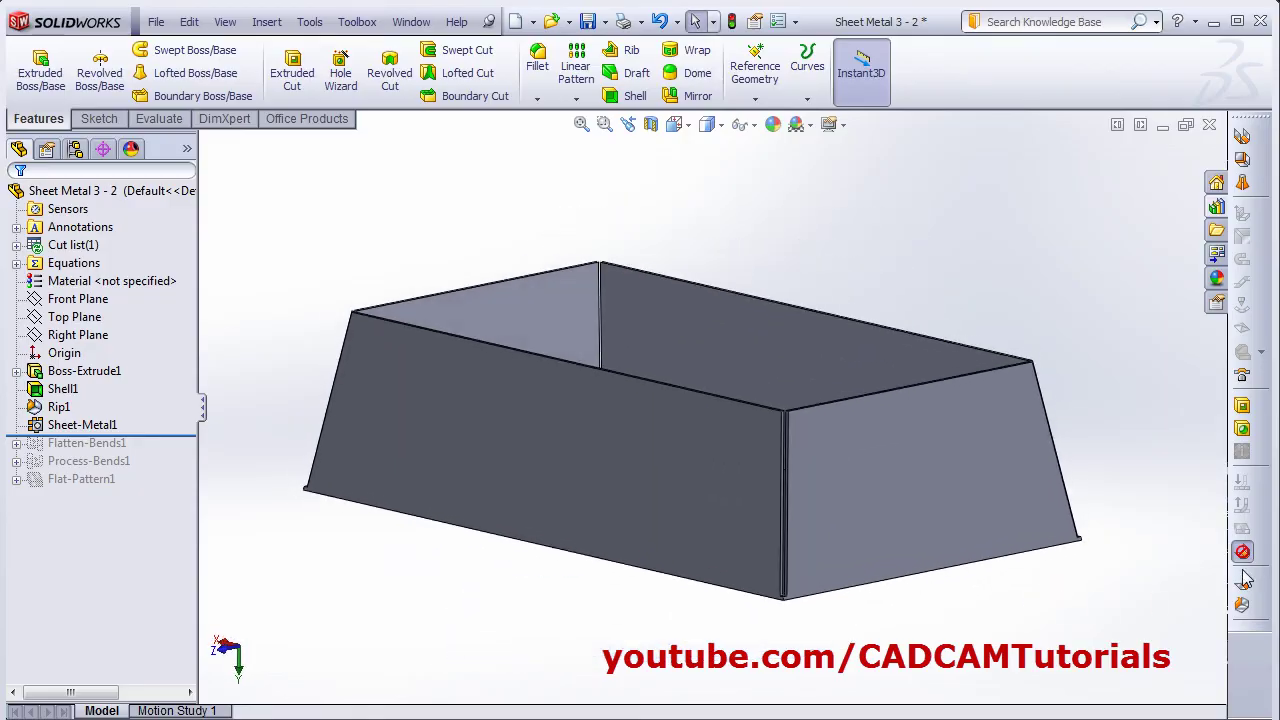
{"action": "left_click", "coordinate": [1245, 558]}
{"action": "middle_click_drag", "start_coordinate": [817, 463], "coordinate": [610, 520]}
{"action": "scroll", "coordinate": [764, 568], "scroll_direction": "down", "scroll_amount": 2}
{"action": "scroll", "coordinate": [742, 557], "scroll_direction": "up", "scroll_amount": 4}
{"action": "left_click", "coordinate": [411, 22]}
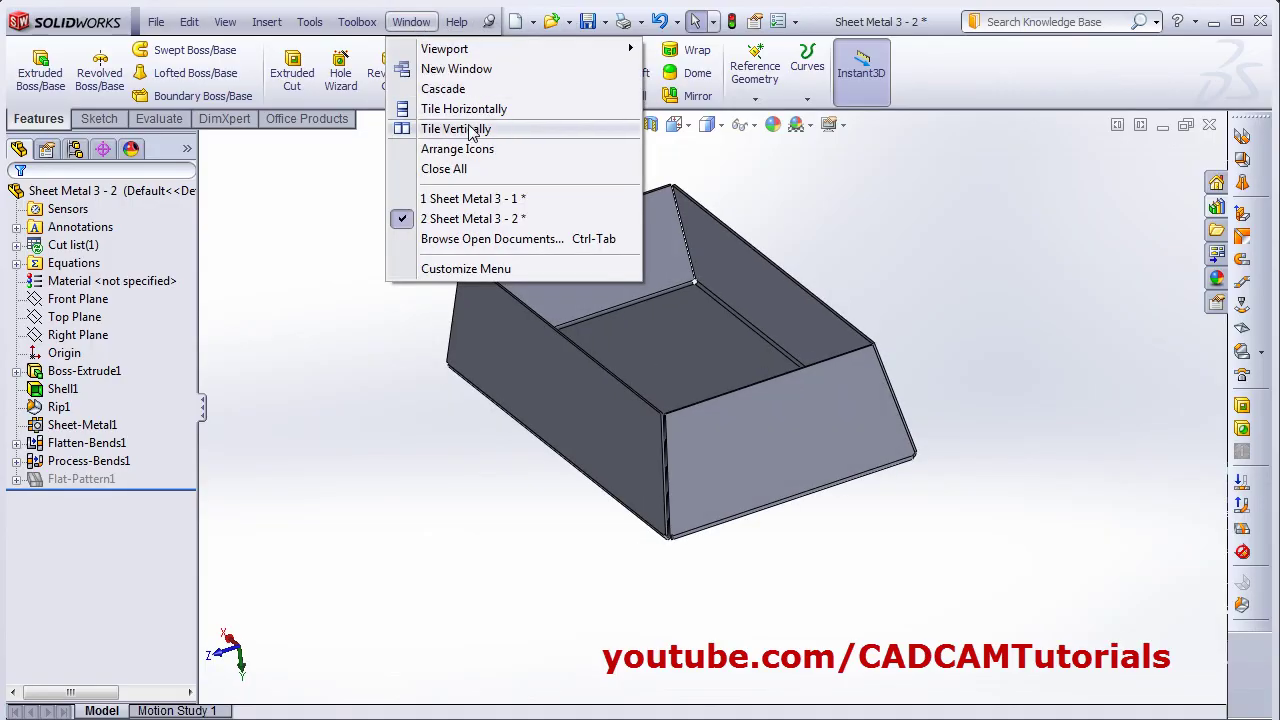